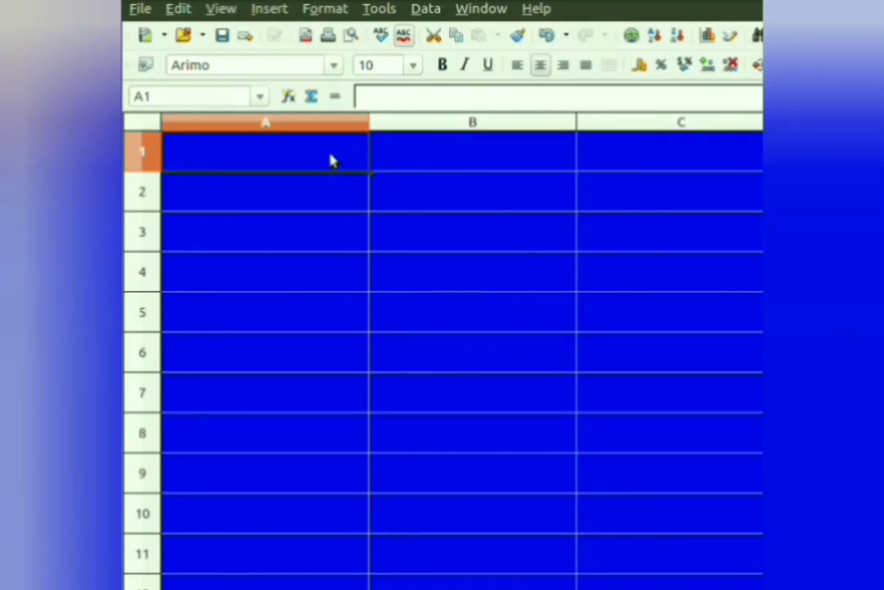
- Enter the heading SNO in cell A1 and the starting number 1 in A2
text(S)
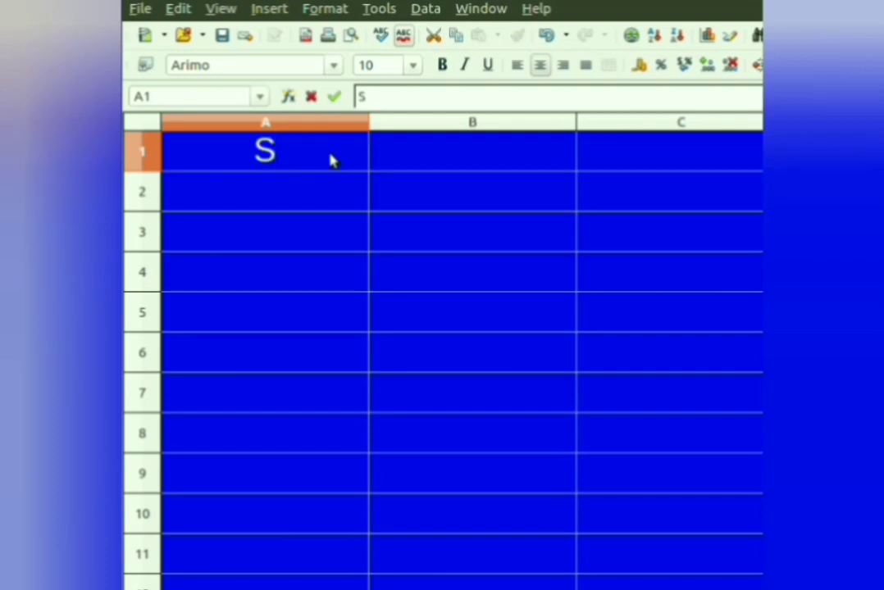
text(NO)
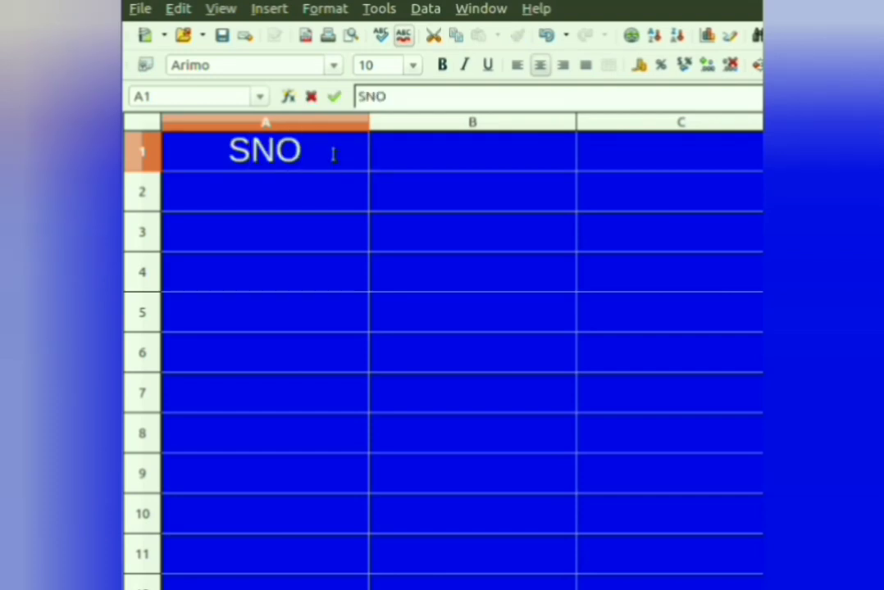
key(Return)
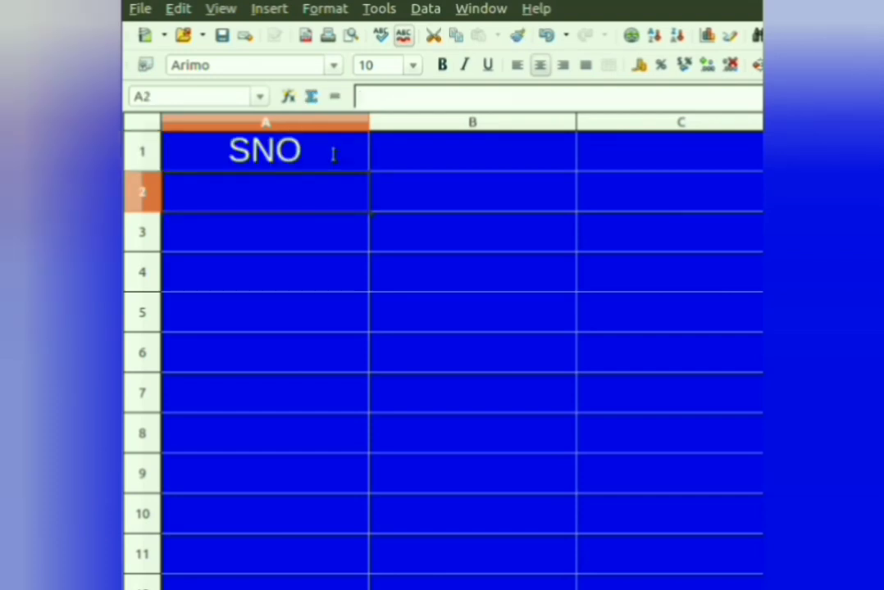
text(1)
key(Return)
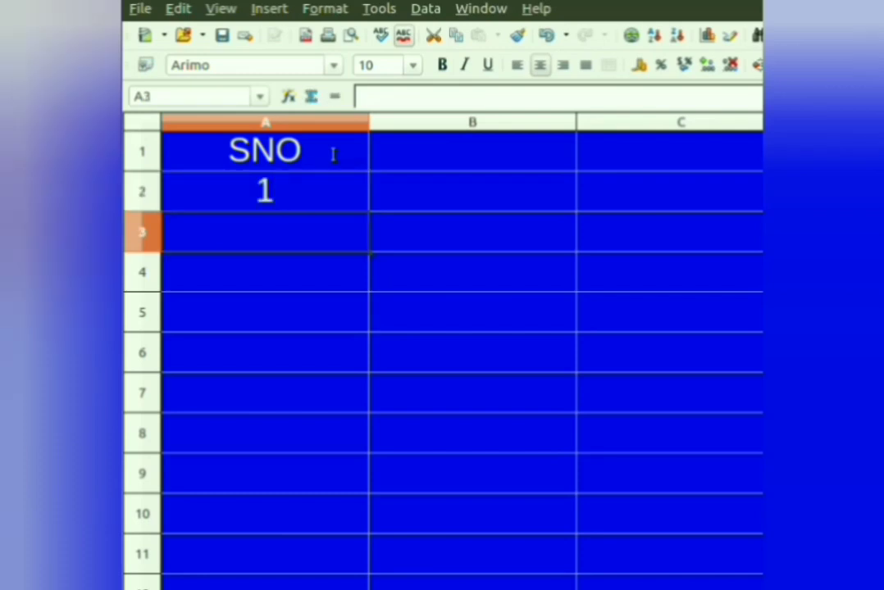
- Fill the number series from A2 down to A11 so the SNO column runs from 1 to 10
click(307, 185)
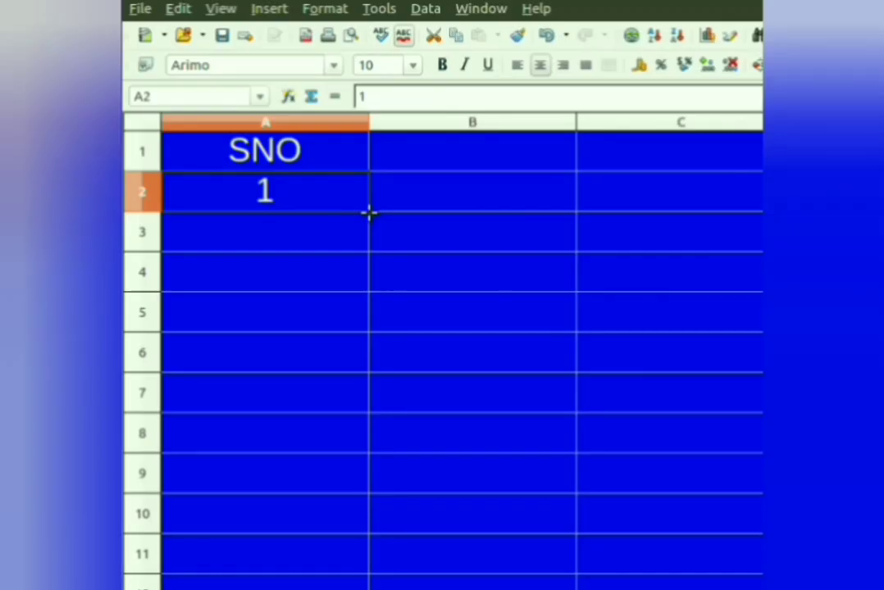
drag(369, 213, 370, 473)
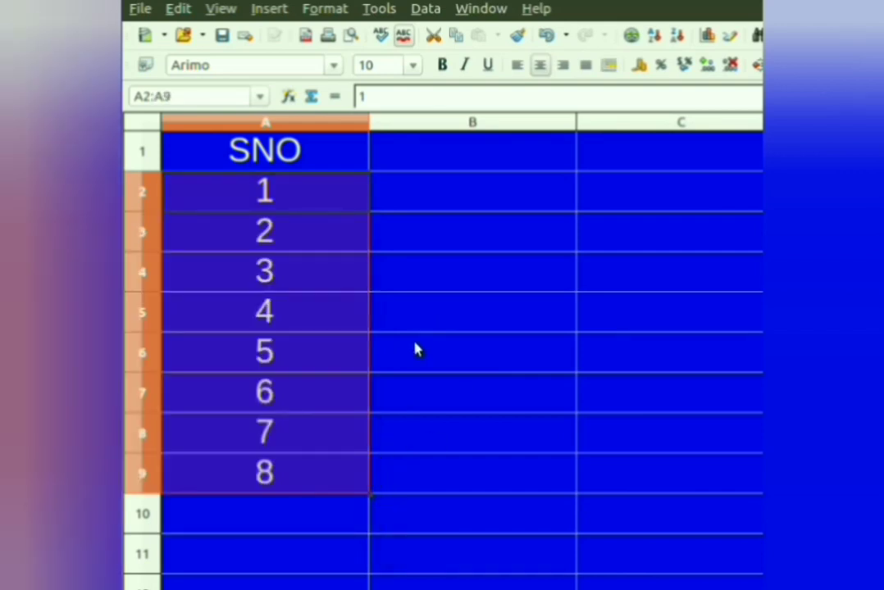
drag(371, 492, 361, 562)
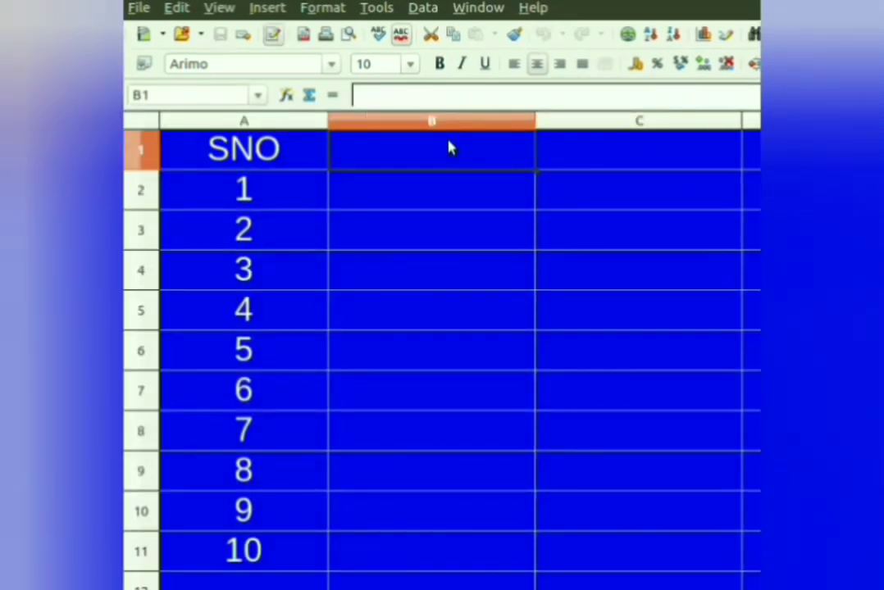
- Enter the heading TABLE in cell B1
text(T)
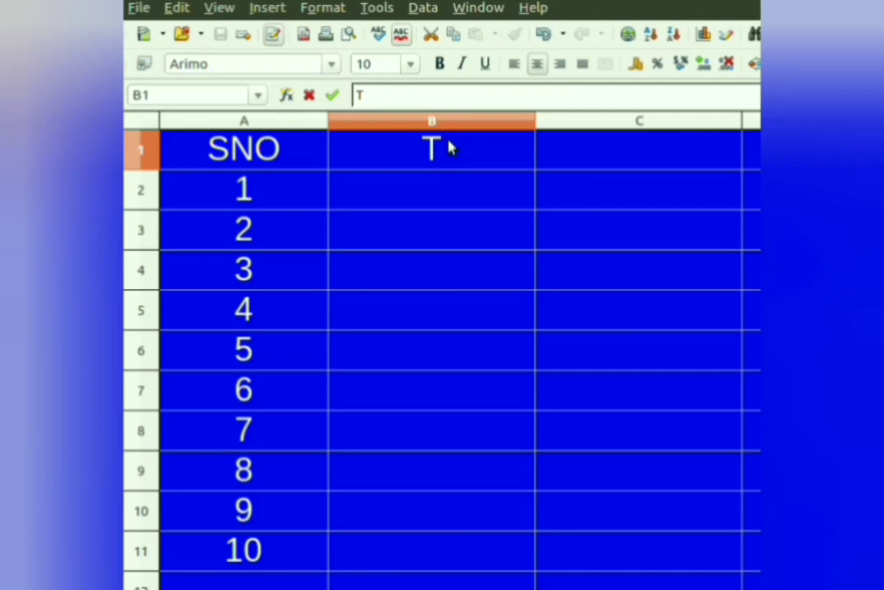
text(ABLE)
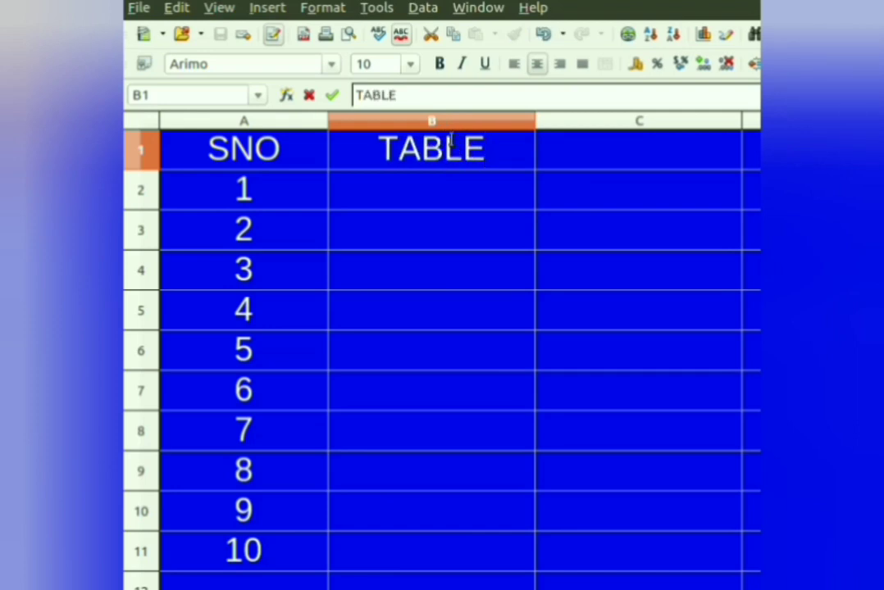
key(Return)
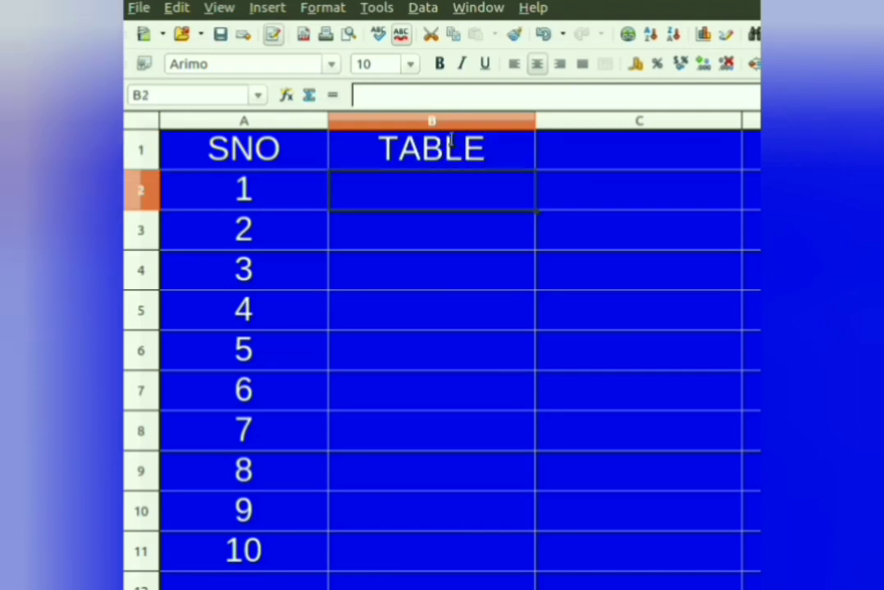
- Enter the first two multiples of two, 2 in B2 and 4 in B3
text(2)
key(Return)
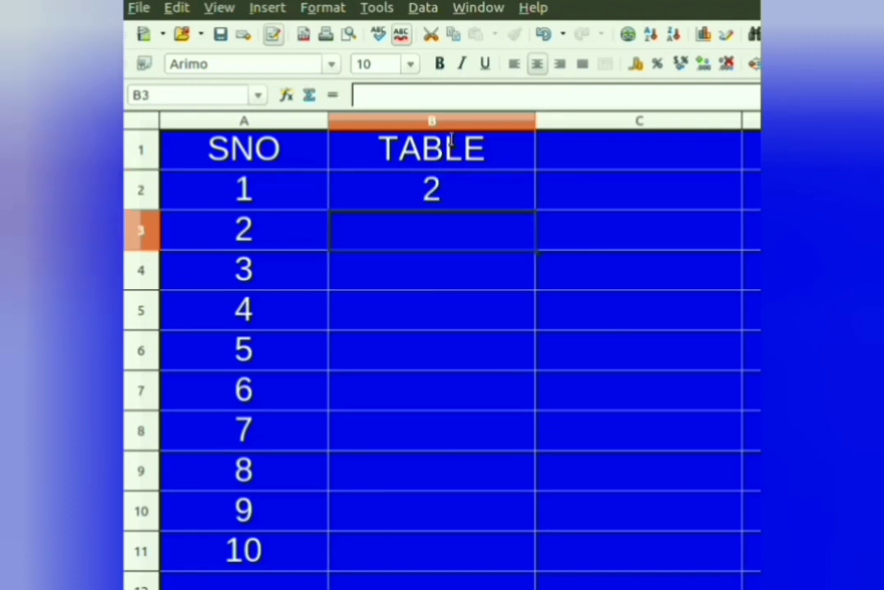
text(4)
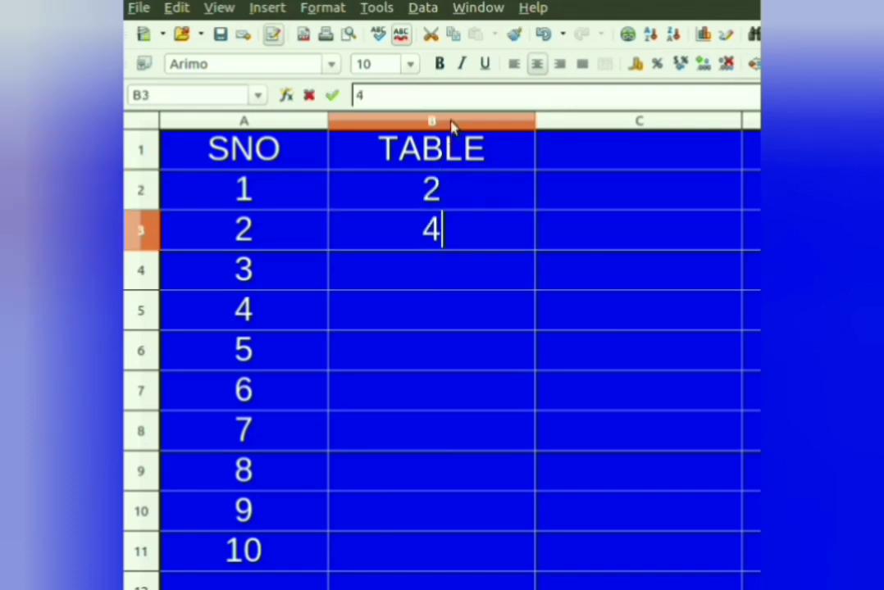
key(Return)
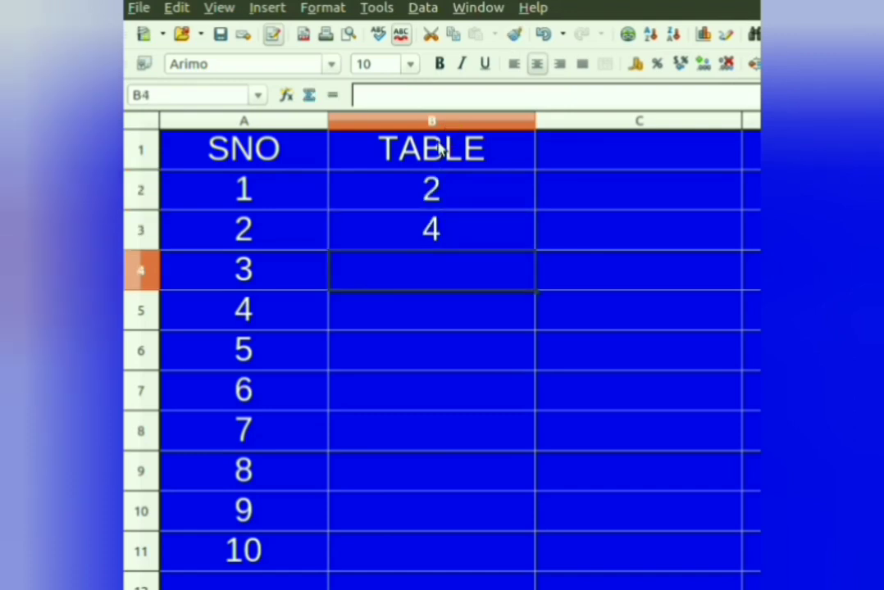
- Extend the series from B2:B3 down to B11 to produce the multiplication table of 2 up to 20
drag(390, 183, 393, 246)
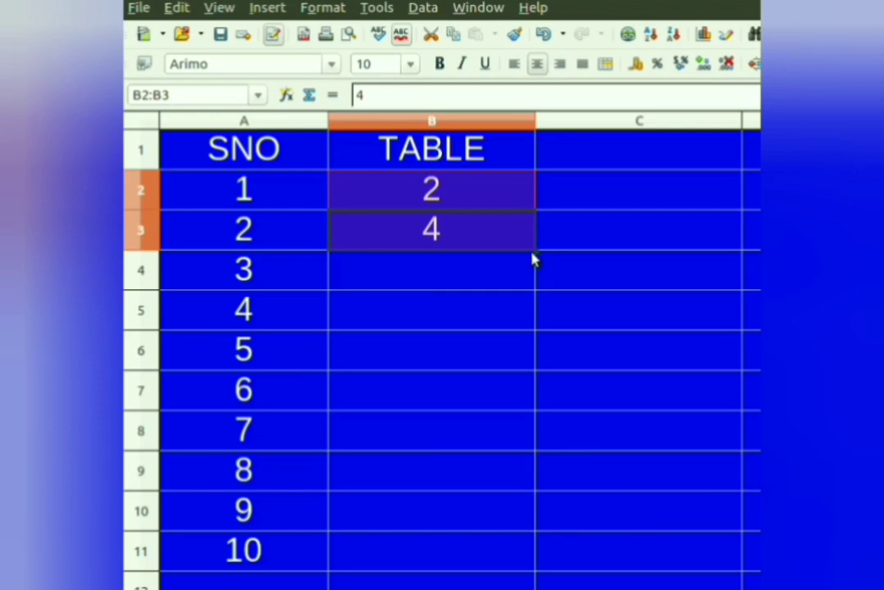
drag(537, 254, 523, 559)
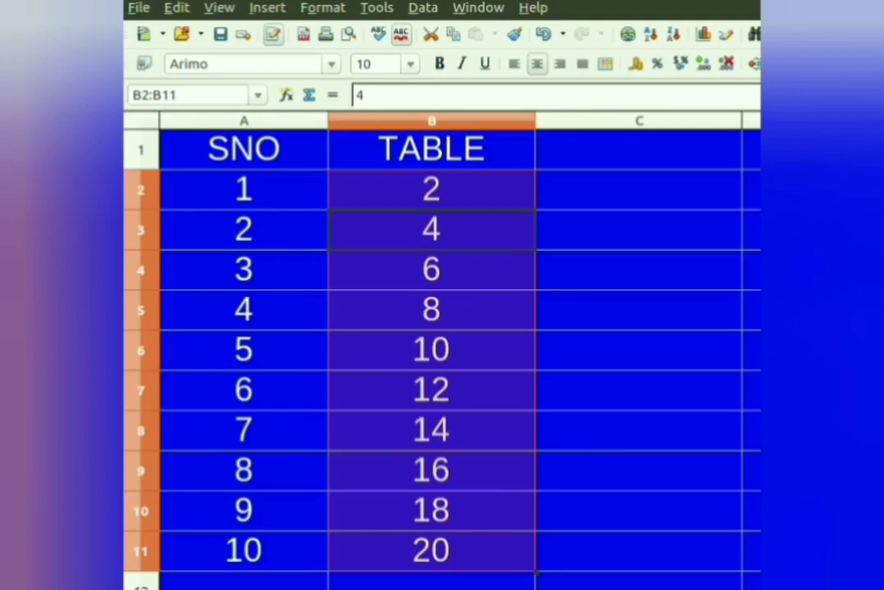
click(640, 310)
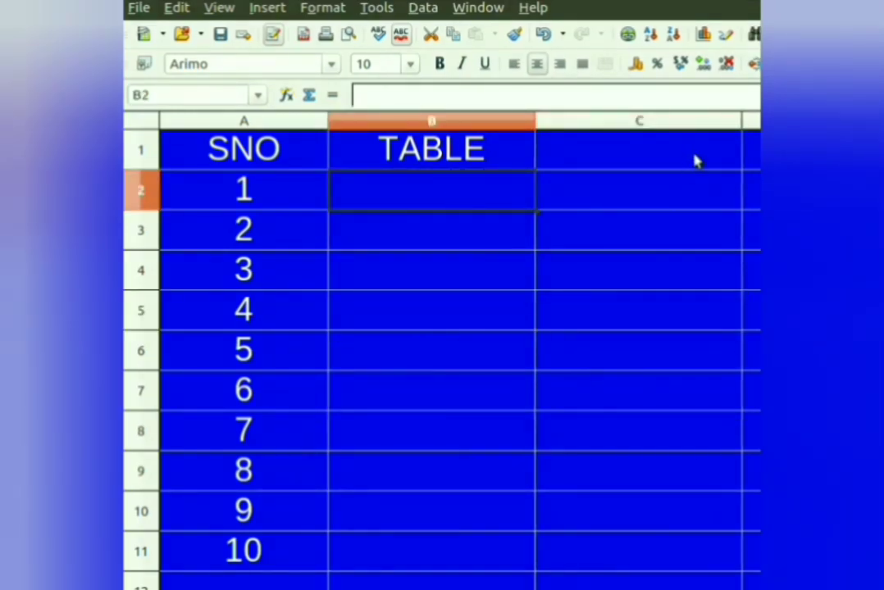
- Enter 18 in B2 and 36 in B3 as the first two values of the table of 18
text(18)
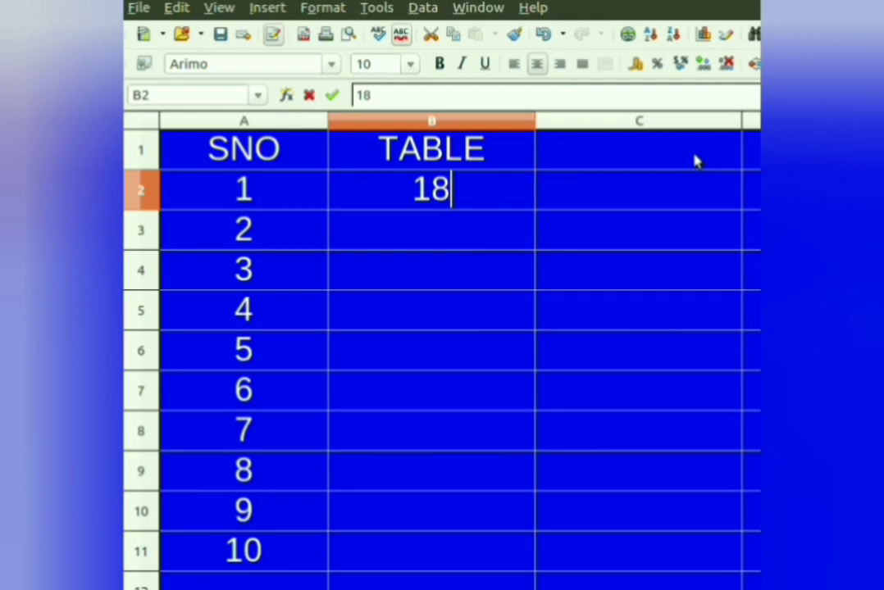
key(Return)
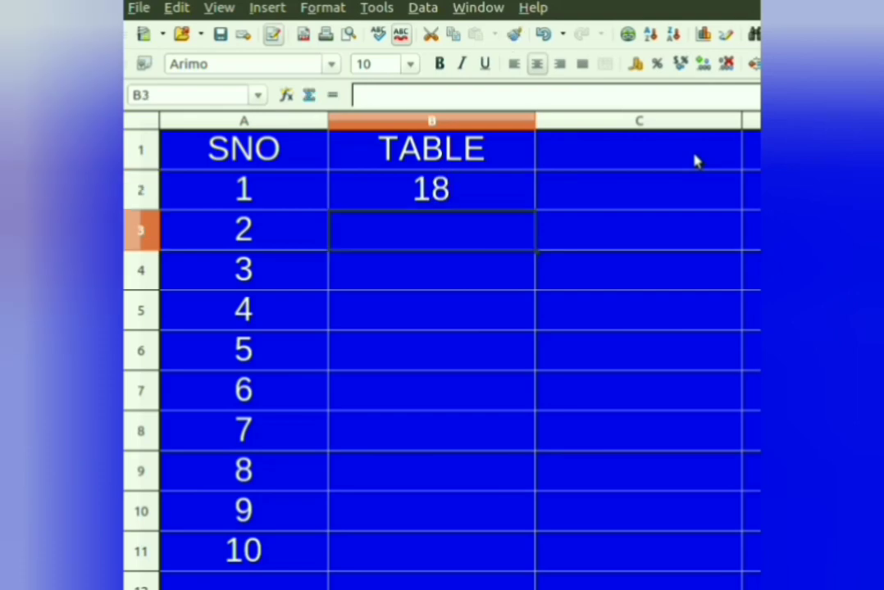
text(36)
key(Return)
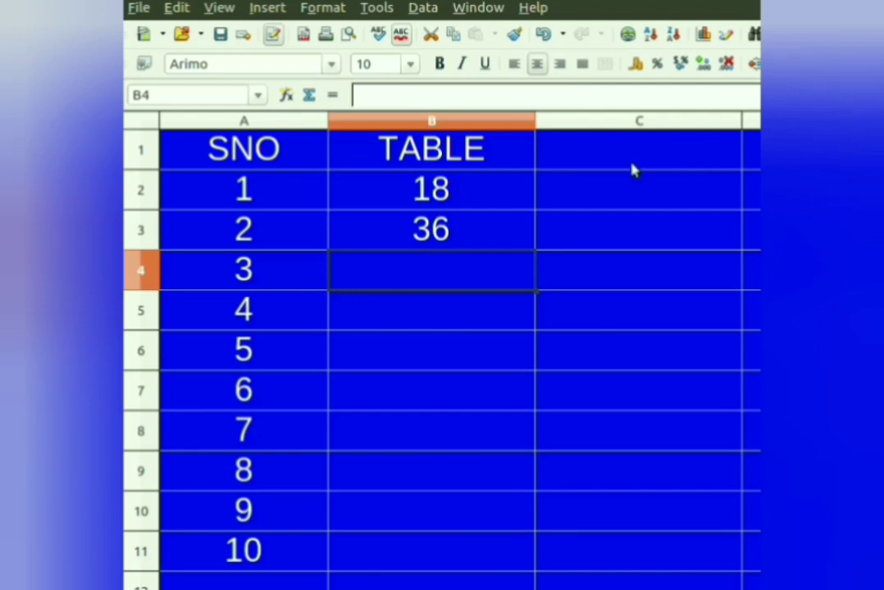
- Extend the series from B2:B3 down to B11 to produce the multiplication table of 18 up to 180
drag(460, 188, 442, 229)
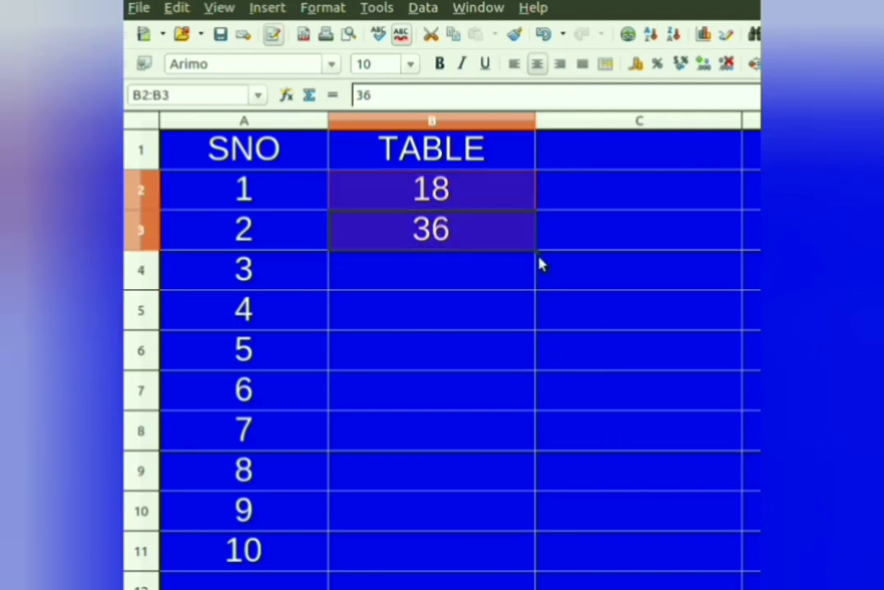
drag(535, 251, 517, 572)
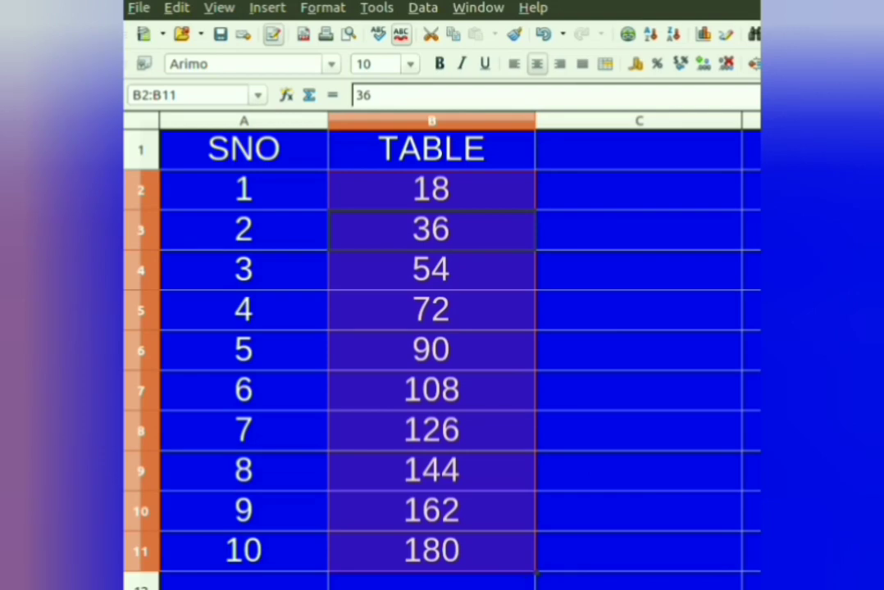
click(640, 270)
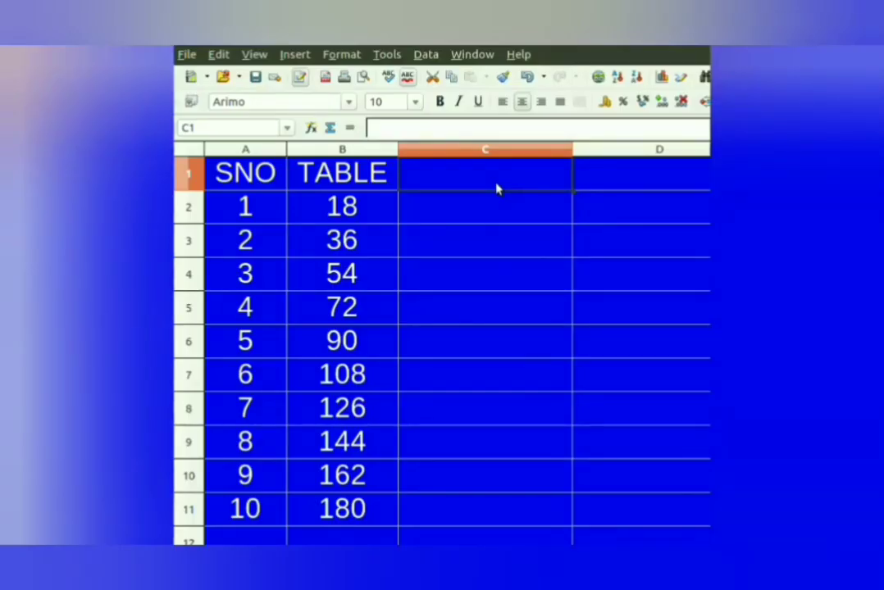
- Enter the heading DATE in cell C1 and the starting date 03/07/20 in C2
text(DAT)
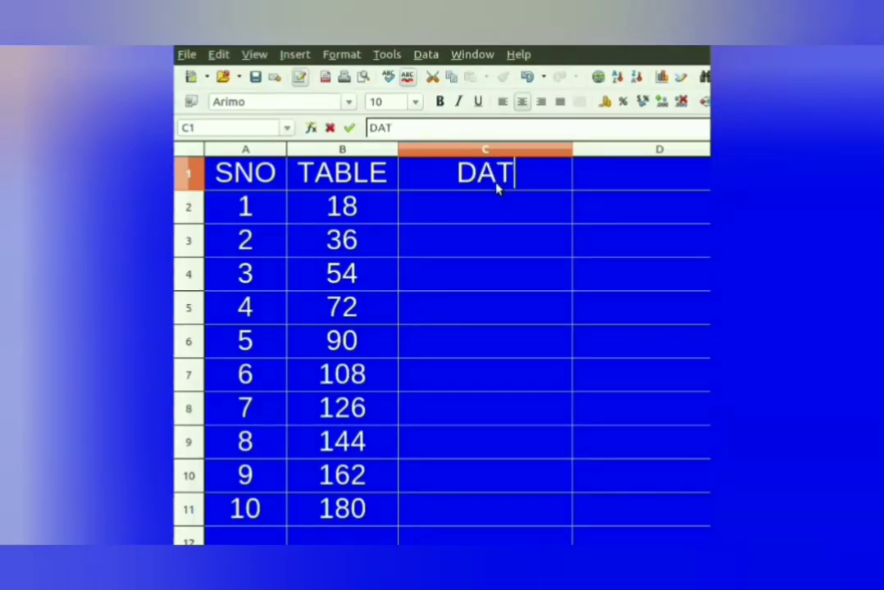
text(E)
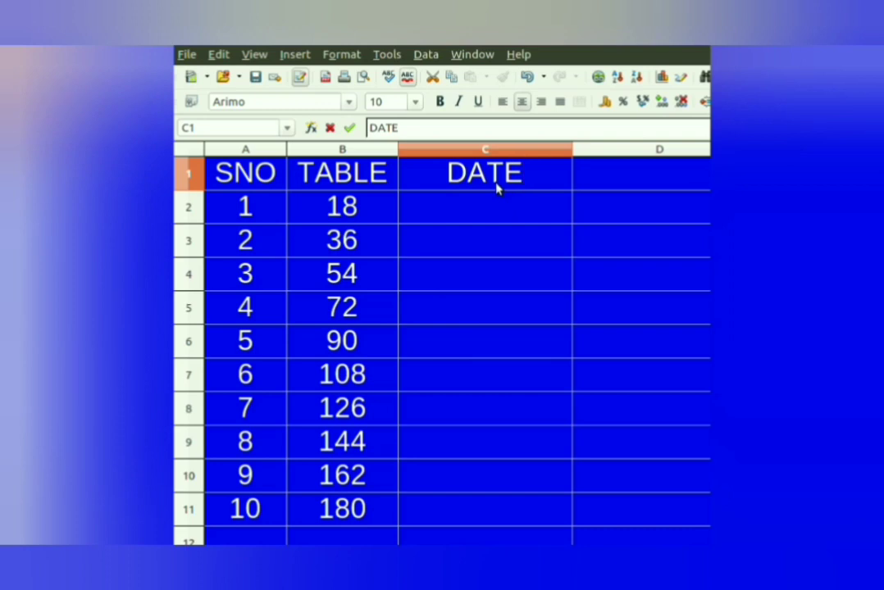
key(Return)
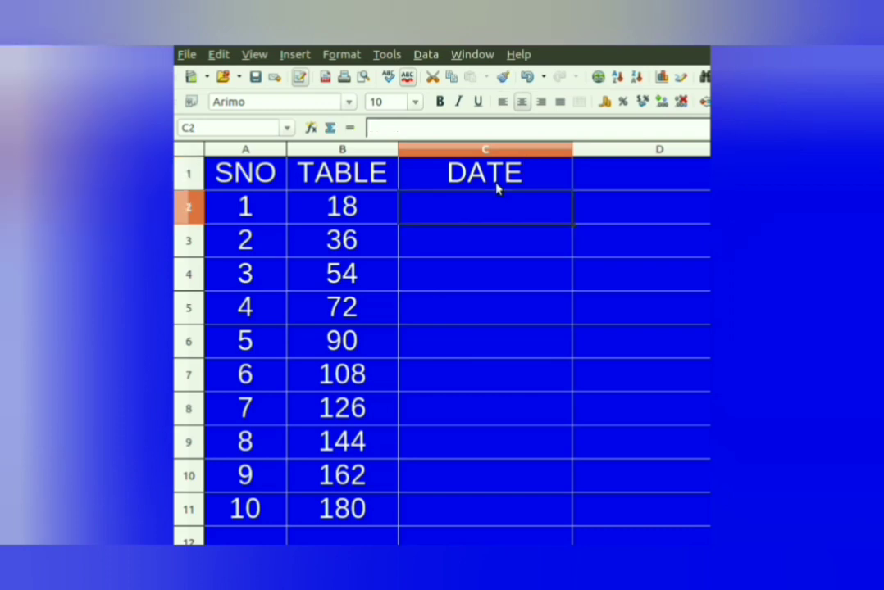
text(0)
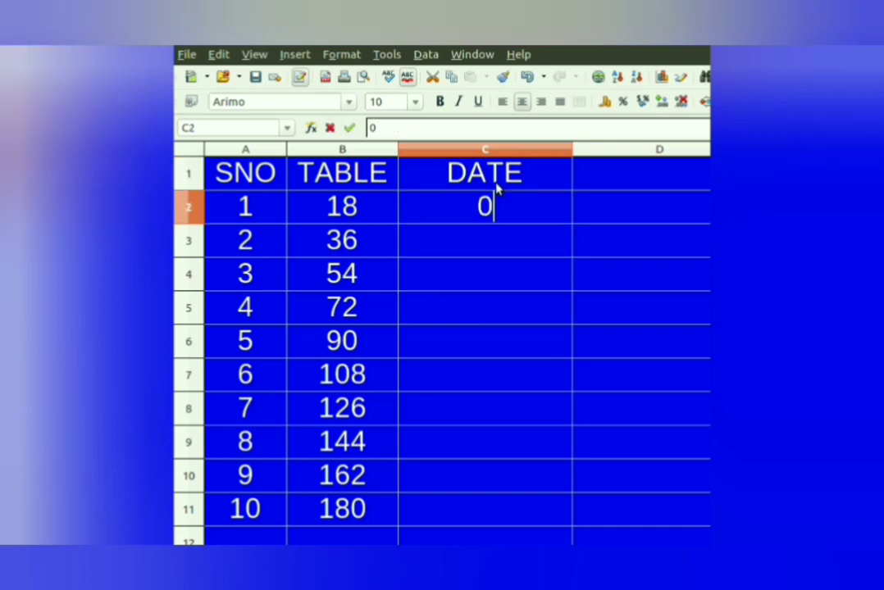
text(3/)
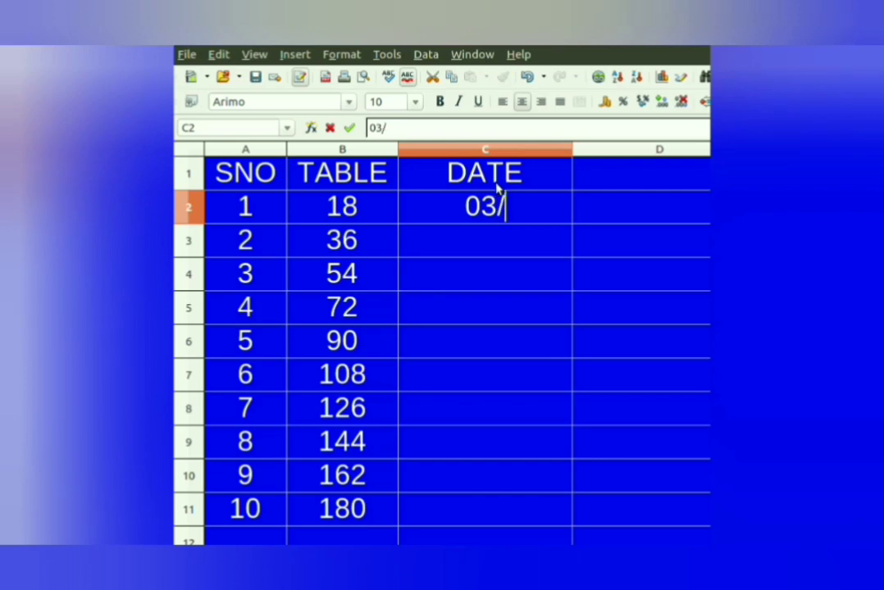
text(07)
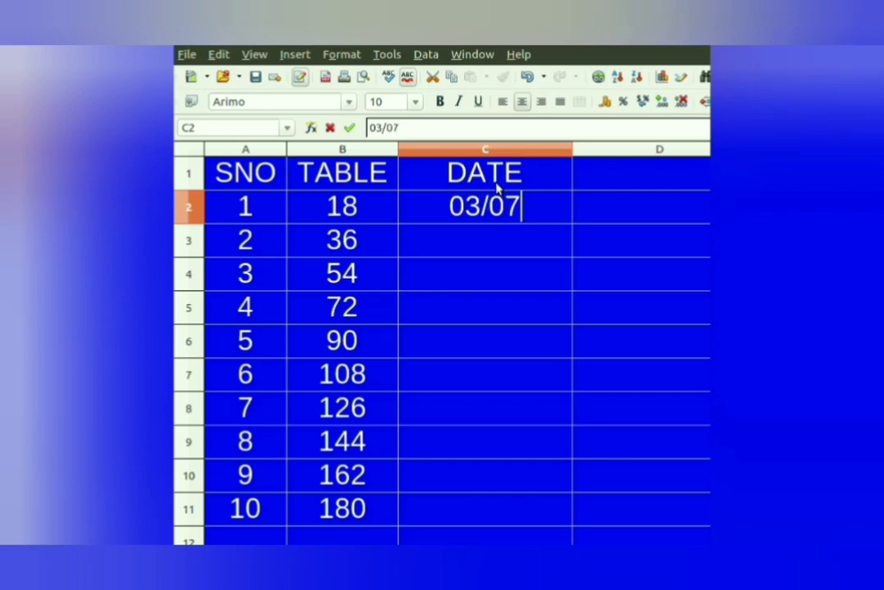
text(/20)
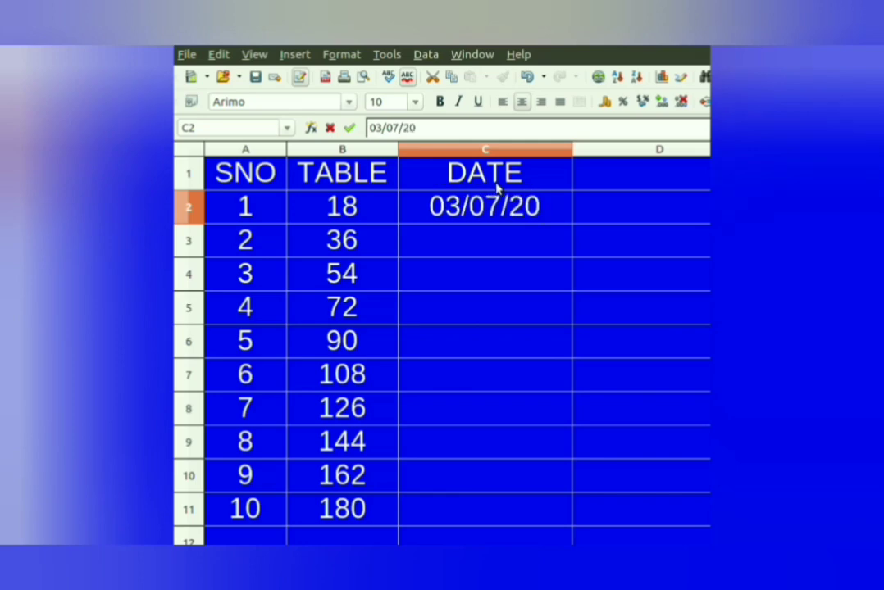
key(Return)
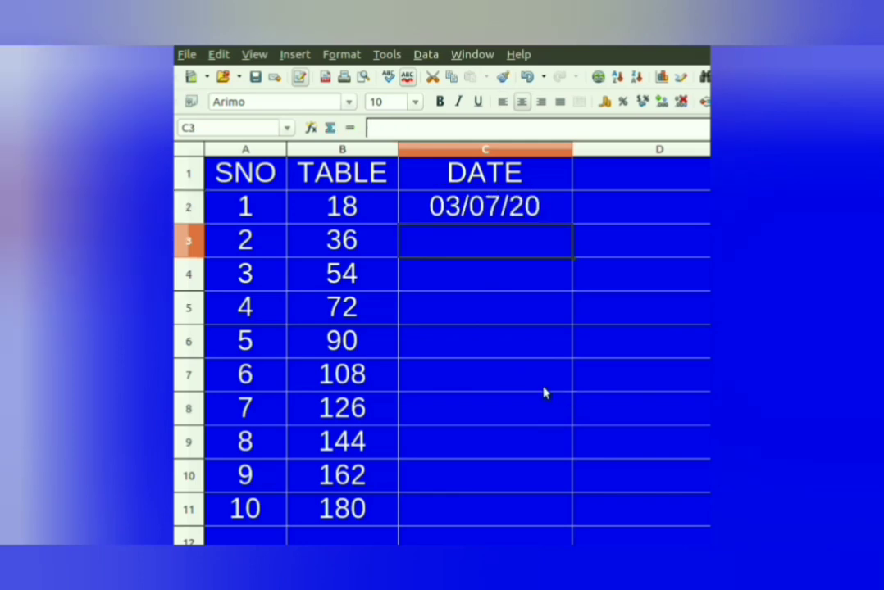
- Fill consecutive dates from C2 down to C11, running from 03/07/20 to 12/07/20
click(533, 204)
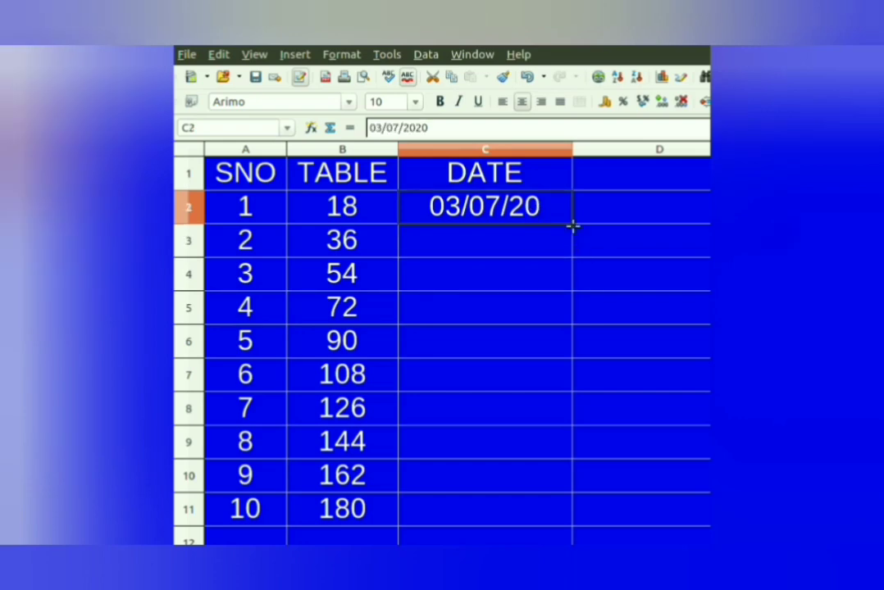
drag(573, 226, 558, 522)
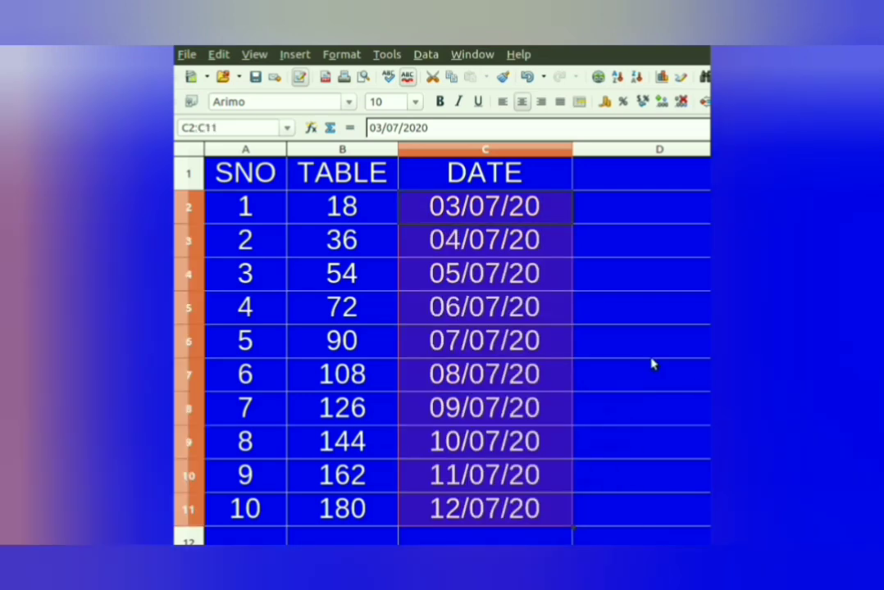
click(668, 320)
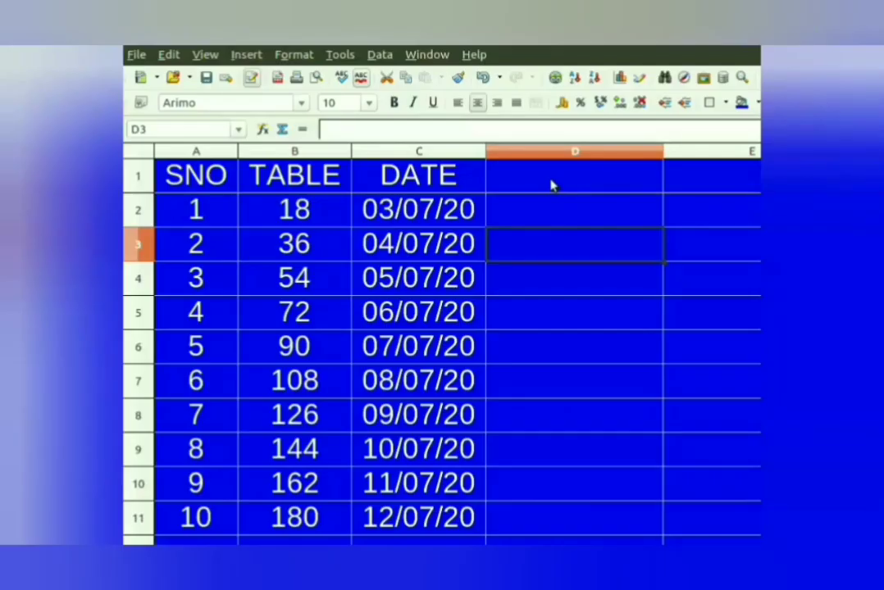
- Enter the heading WEEKDAYS in cell D1
click(551, 186)
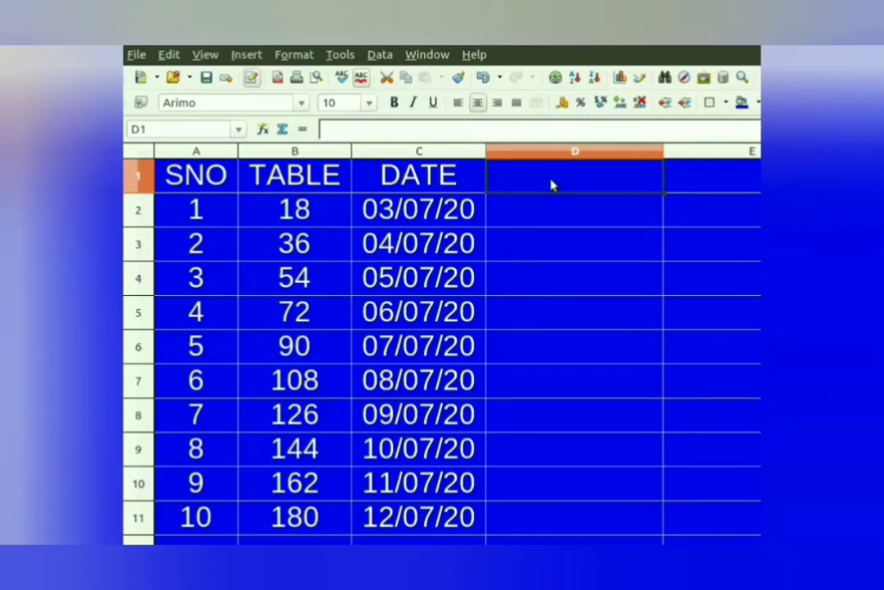
text(WEE)
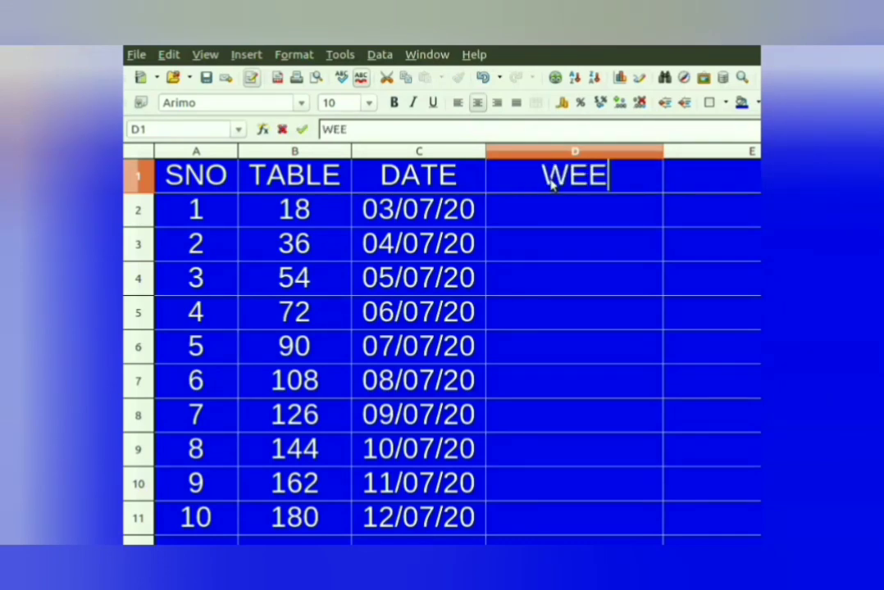
text(KDA)
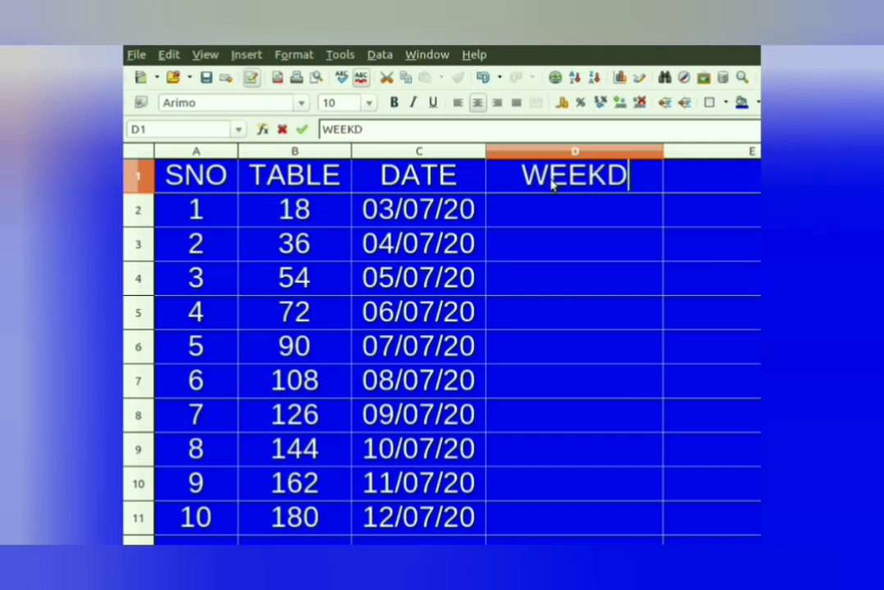
text(S)
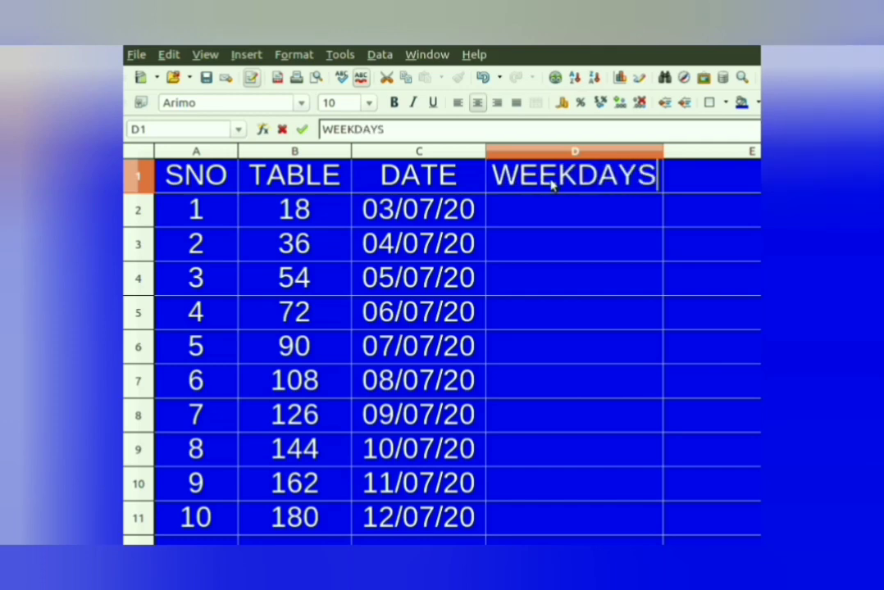
key(Return)
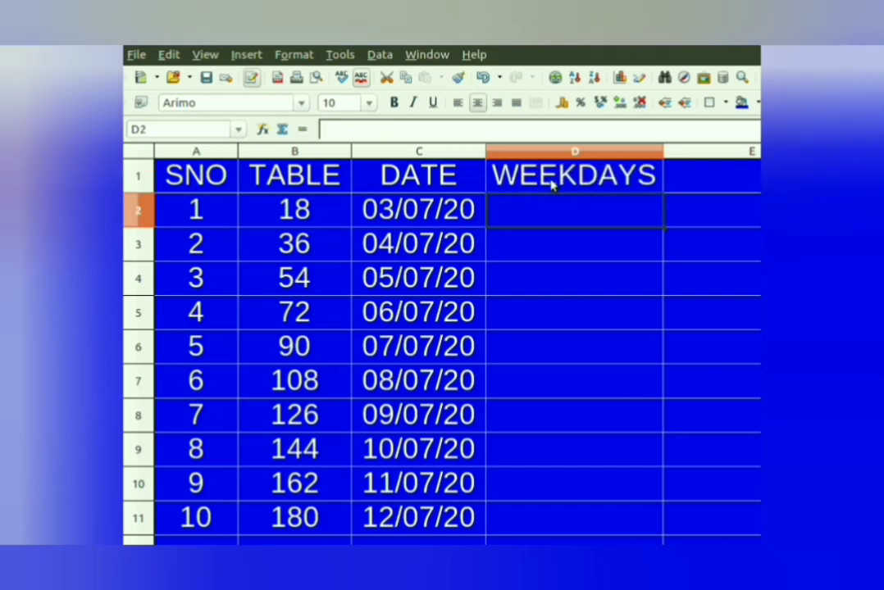
- Enter Monday in D2 and fill the full weekday names from it down to D11
text(M)
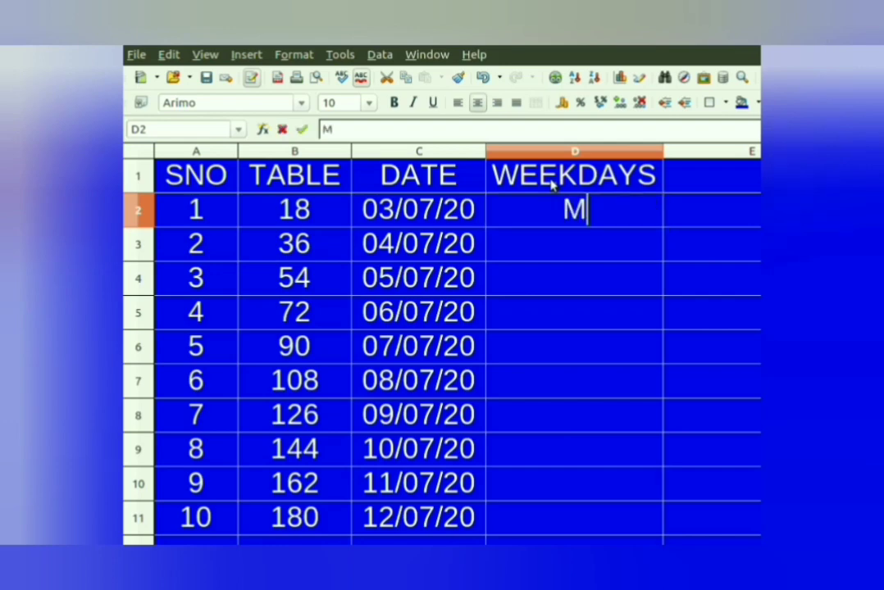
text(O)
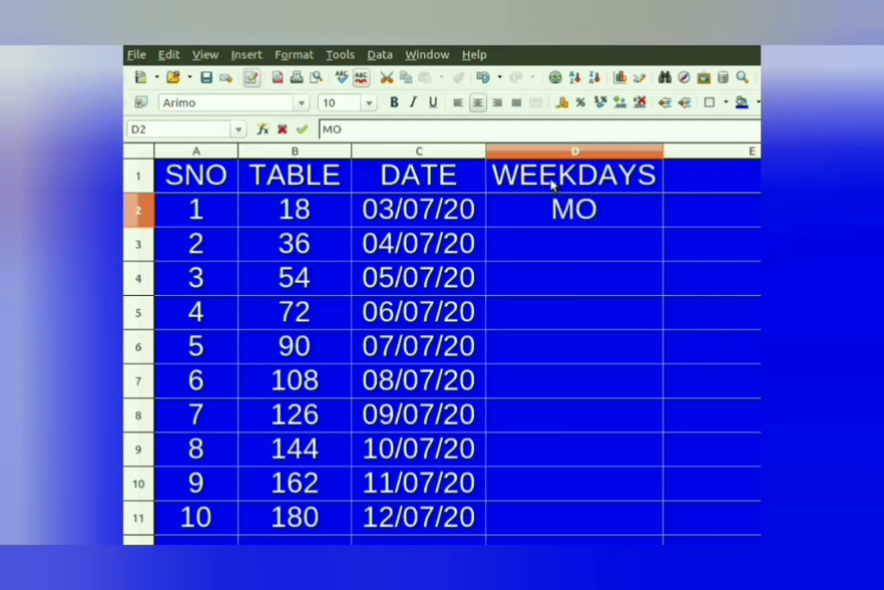
text(NDAY)
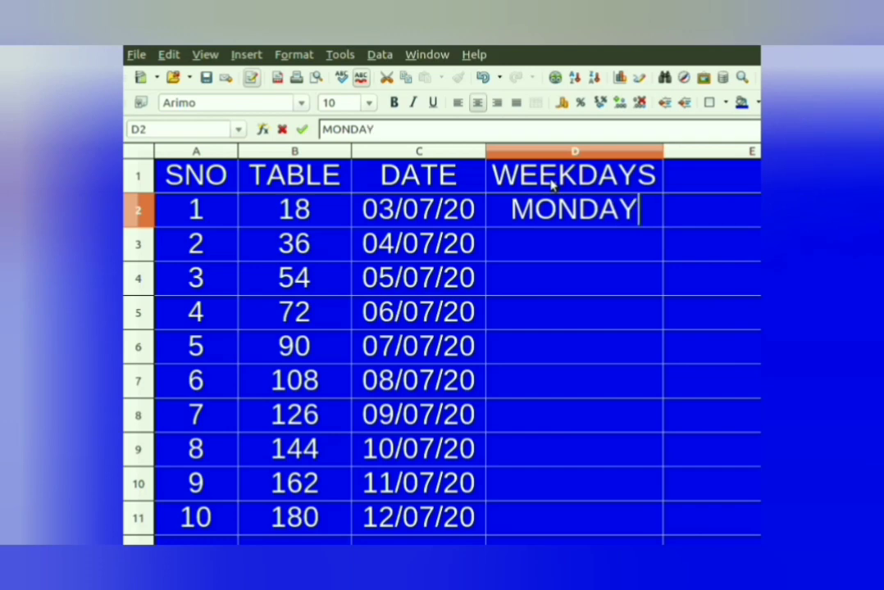
key(Return)
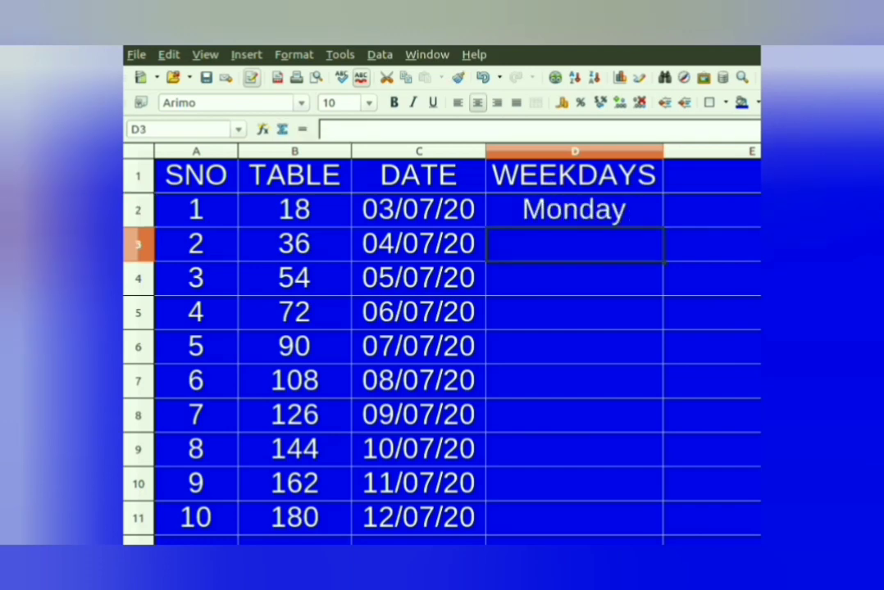
click(586, 209)
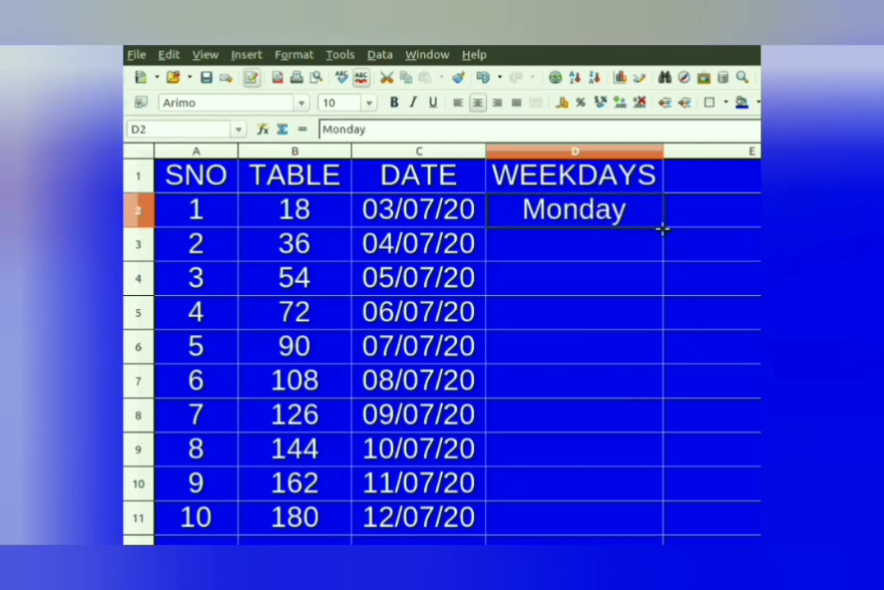
drag(662, 230, 658, 522)
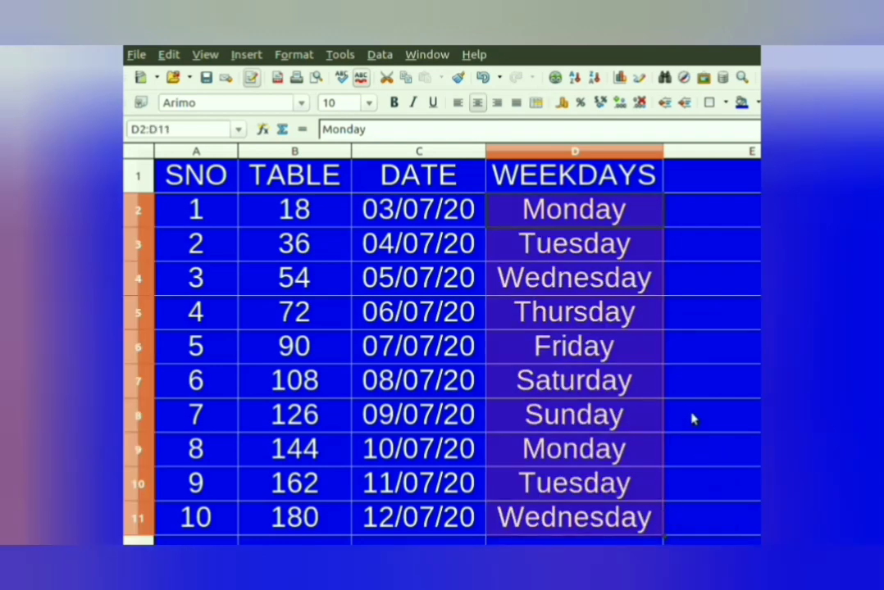
click(693, 244)
- Delete the contents of the weekday cells D2:D11, keeping the default content types selected for deletion
drag(592, 209, 608, 510)
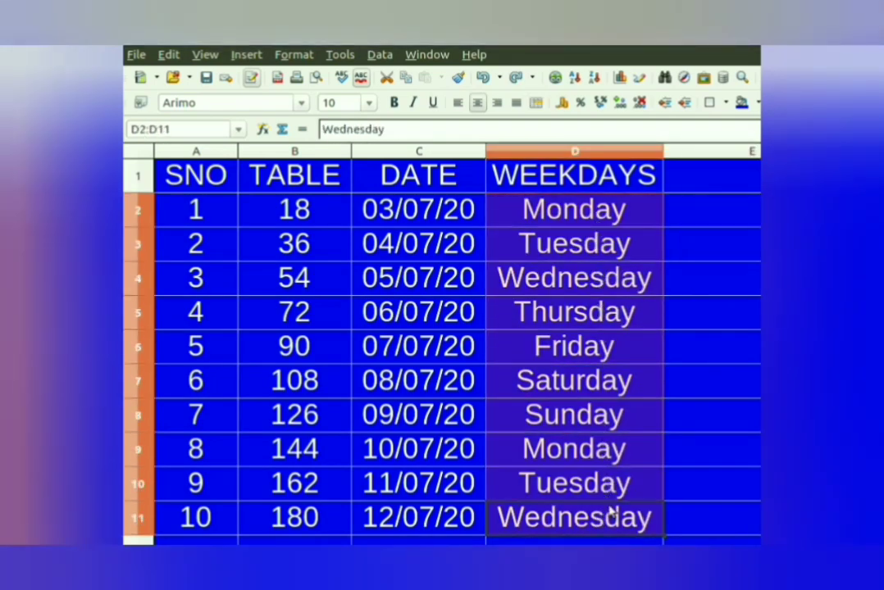
key(BackSpace)
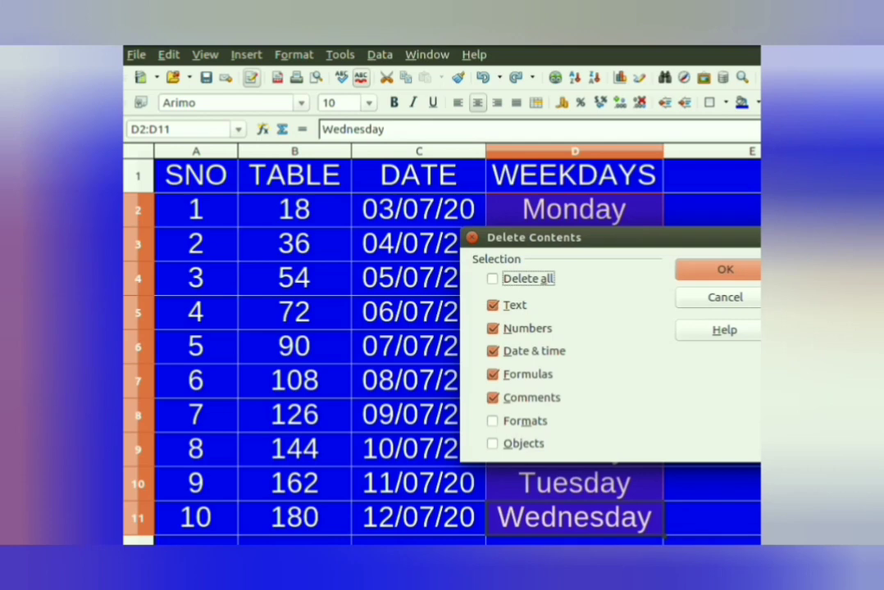
key(Return)
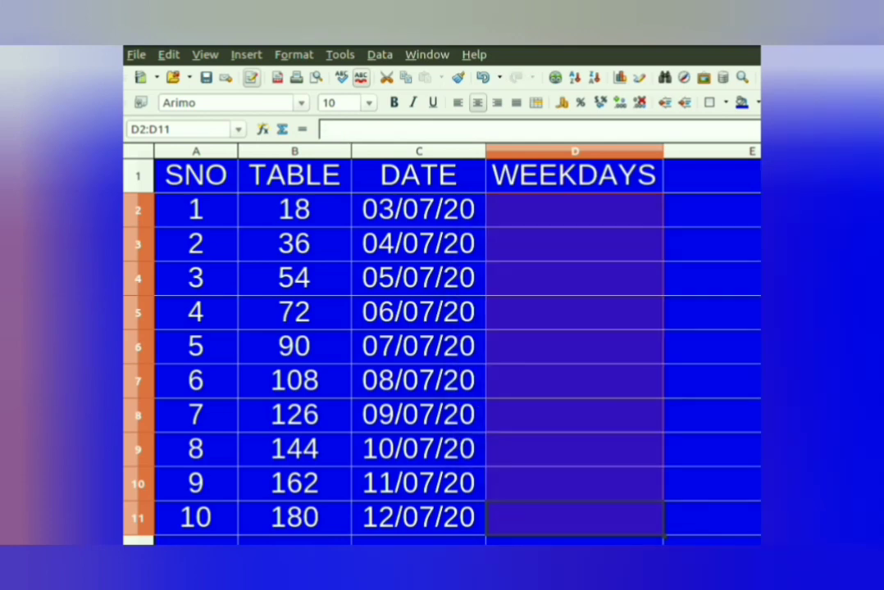
- Enter the abbreviated weekday Mon in cell D2
click(558, 217)
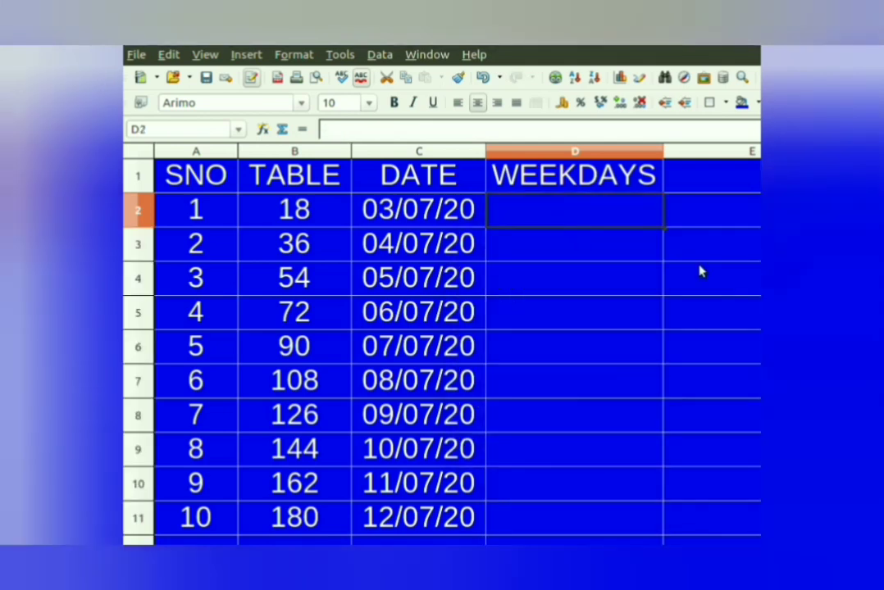
text(m)
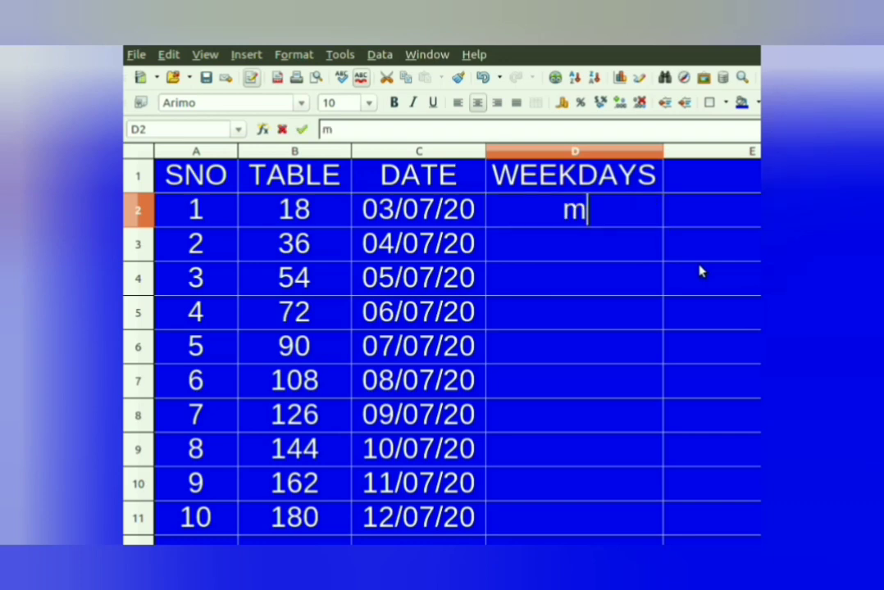
key(BackSpace)
text(M)
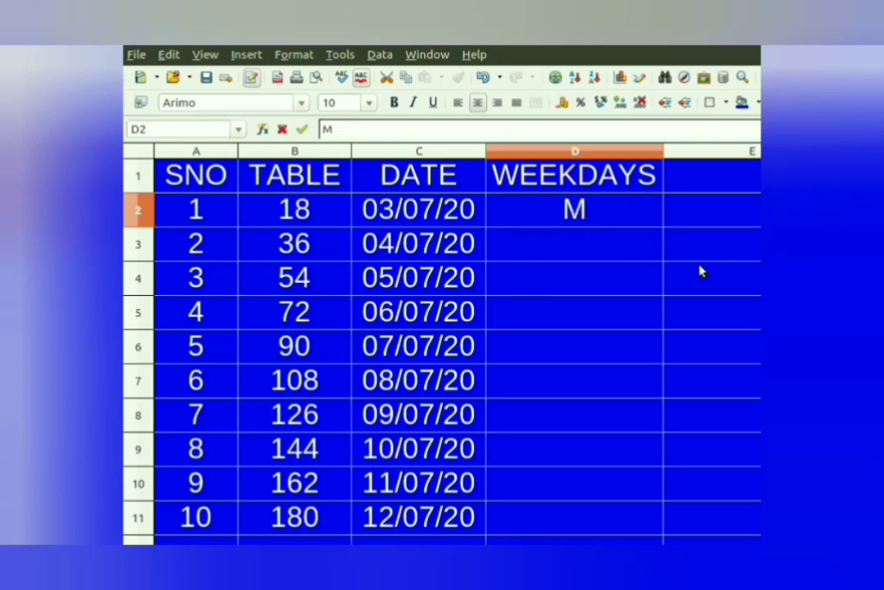
text(O)
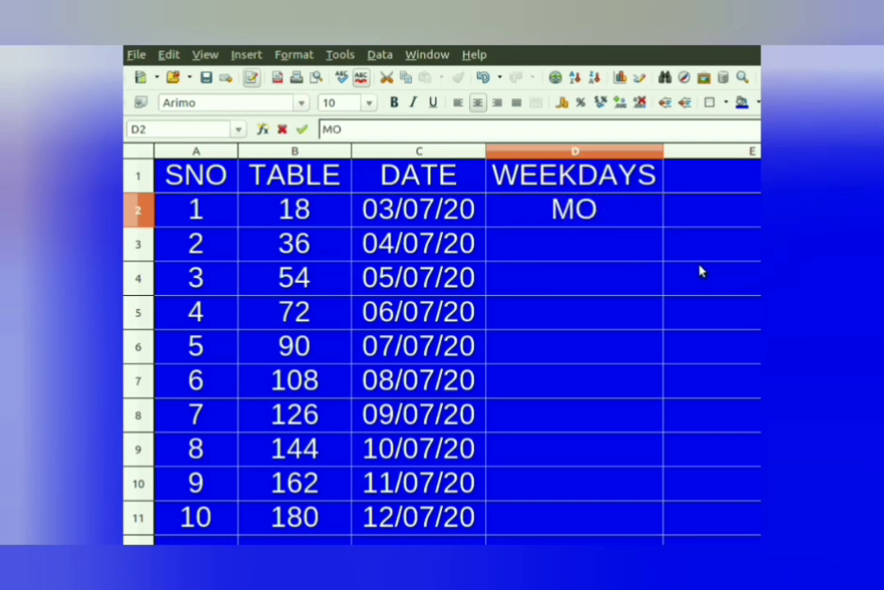
key(BackSpace)
text(on)
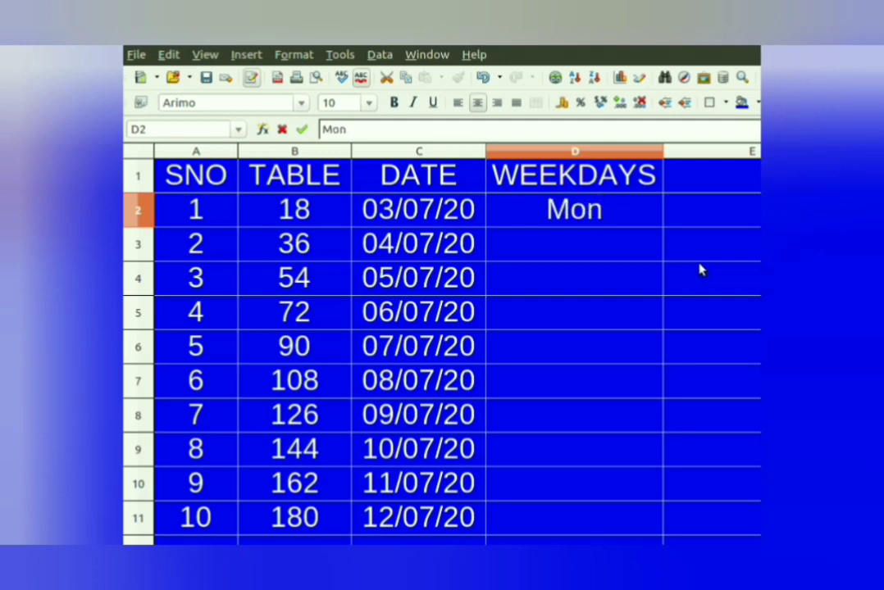
key(Return)
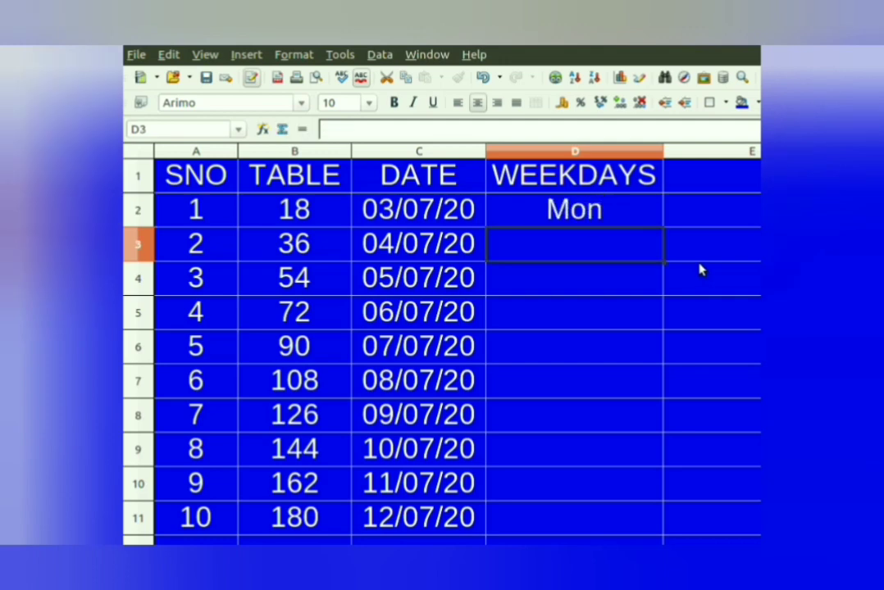
- Fill the abbreviated weekdays from D2 down to D11, running from Mon through to Wed of the second week
click(606, 192)
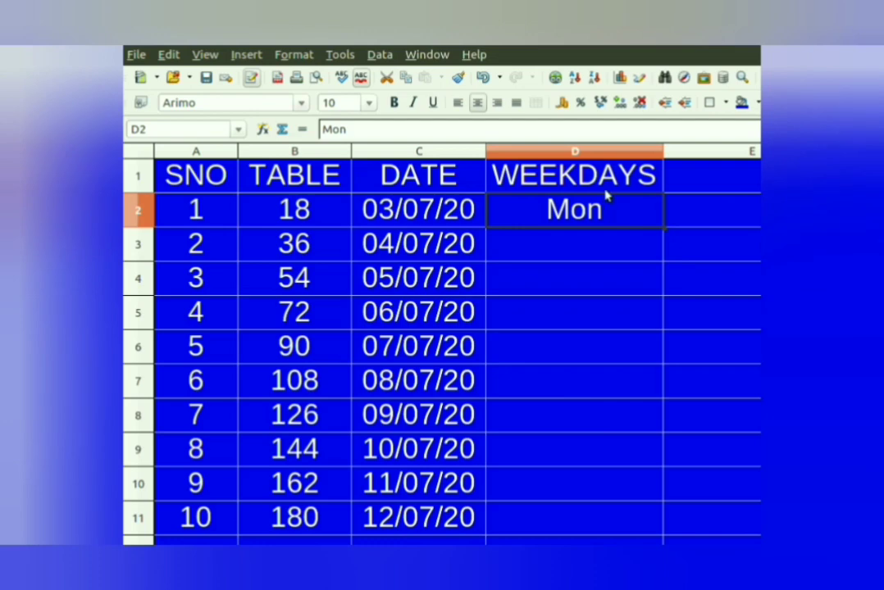
drag(665, 231, 663, 486)
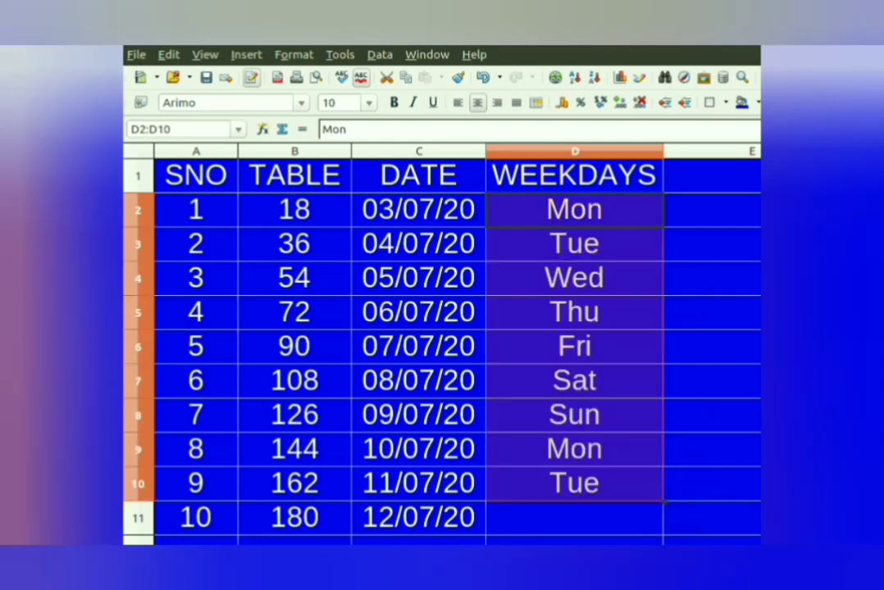
drag(664, 503, 666, 541)
click(716, 318)
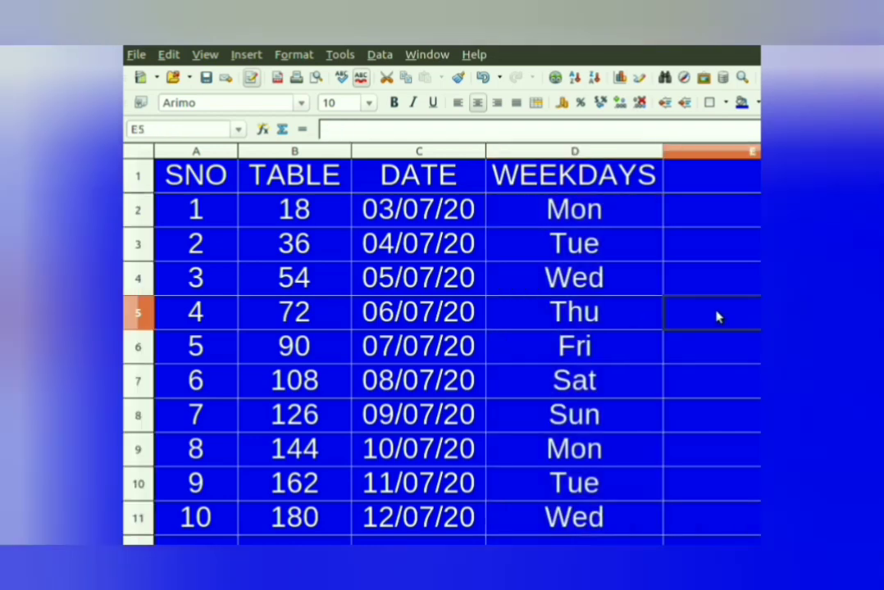
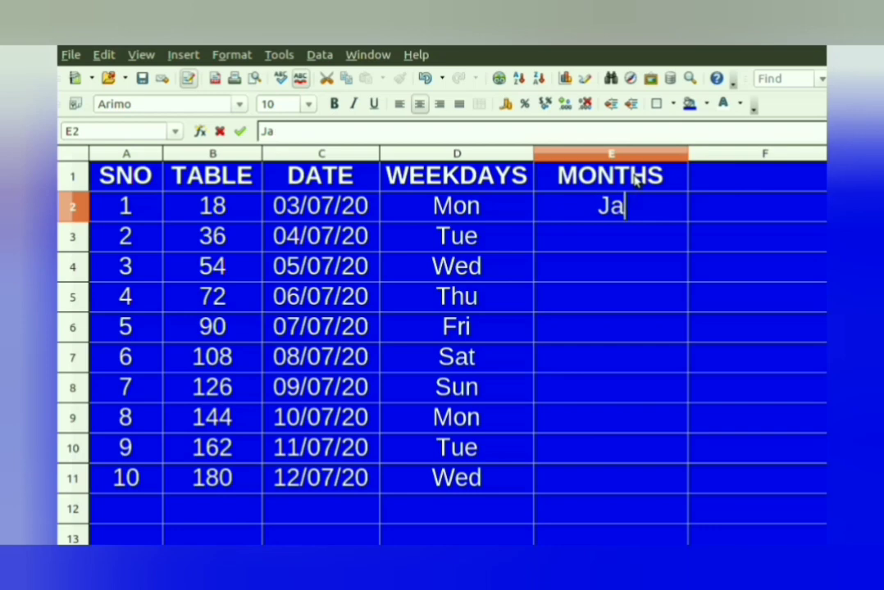
- Enter January in E2 and fill the full month names down to E11, ending with October
text(nuary)
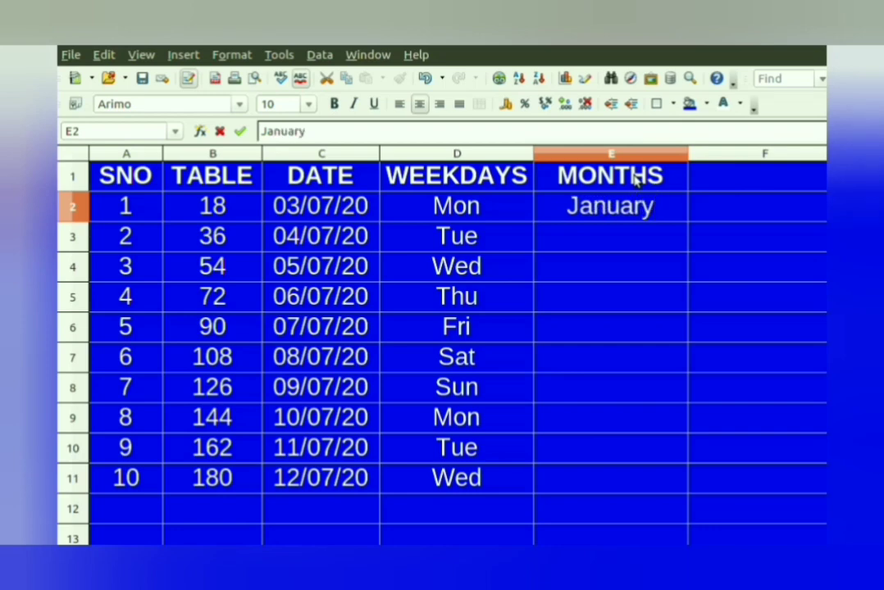
key(Return)
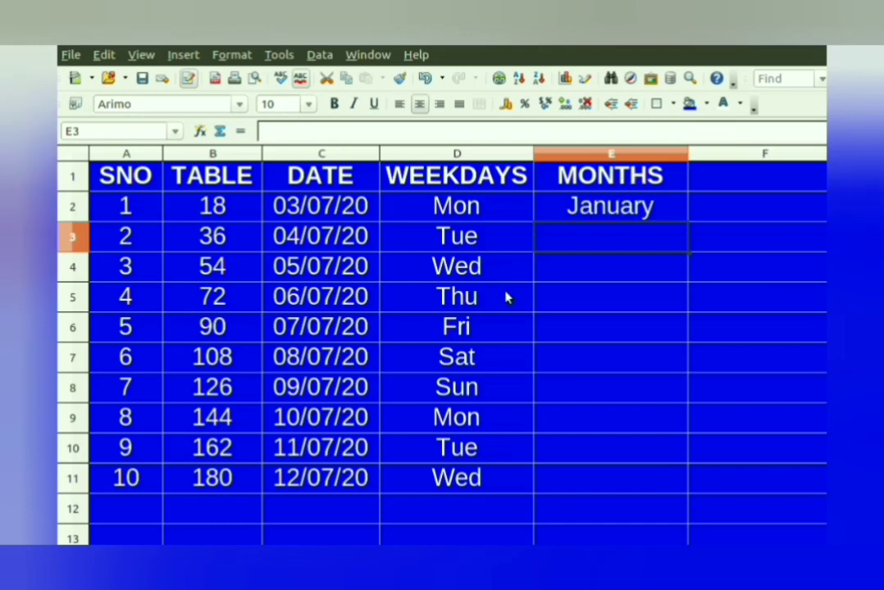
click(600, 205)
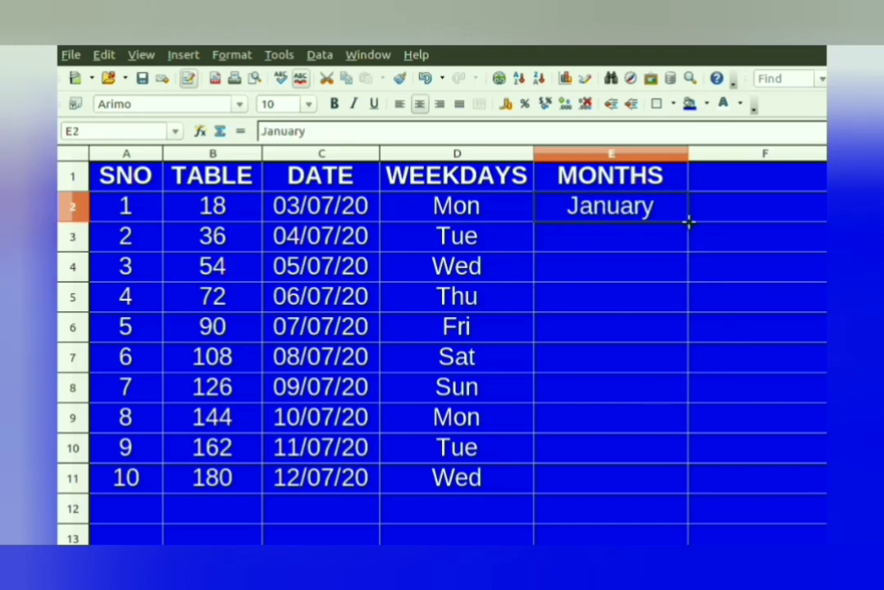
drag(689, 221, 684, 485)
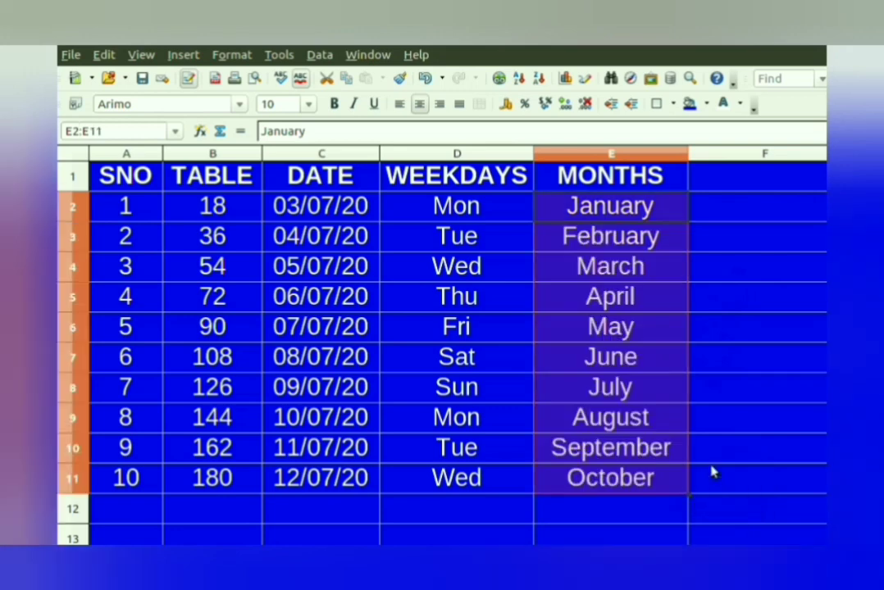
click(756, 336)
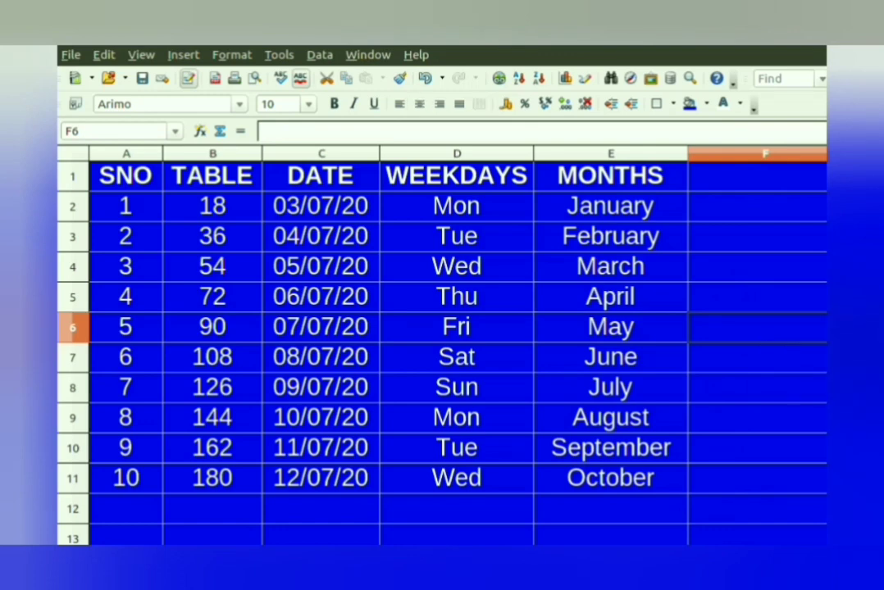
- Clear the full month names below the MONTHS heading by emptying cells E2:E12
click(756, 267)
click(637, 517)
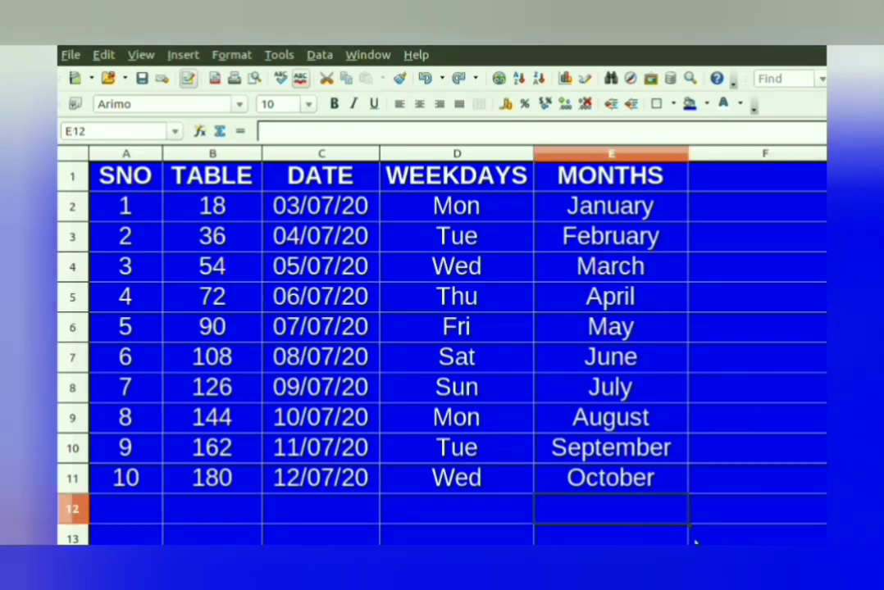
drag(686, 523, 665, 196)
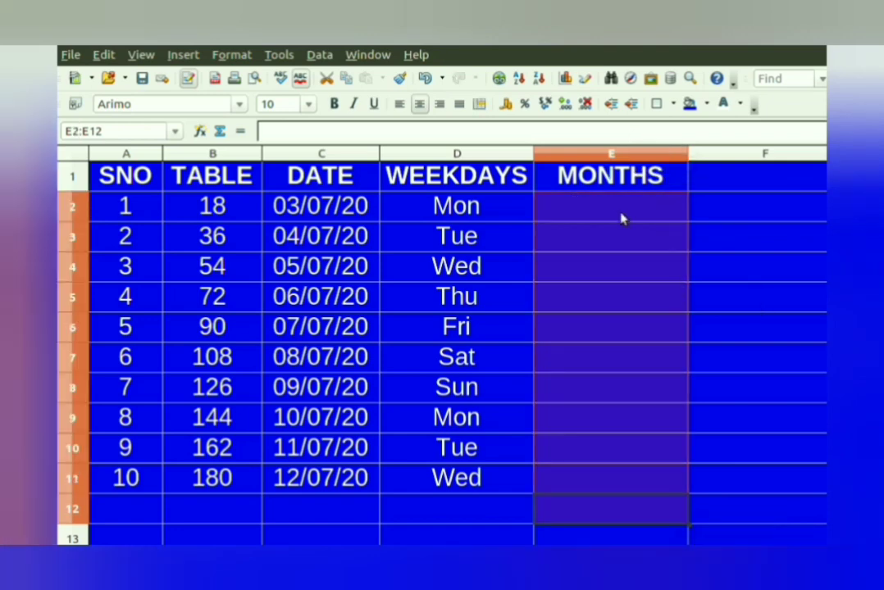
- Enter Jan in E2 and fill the abbreviated month names down to E11, ending with Oct
click(624, 219)
text(Jan)
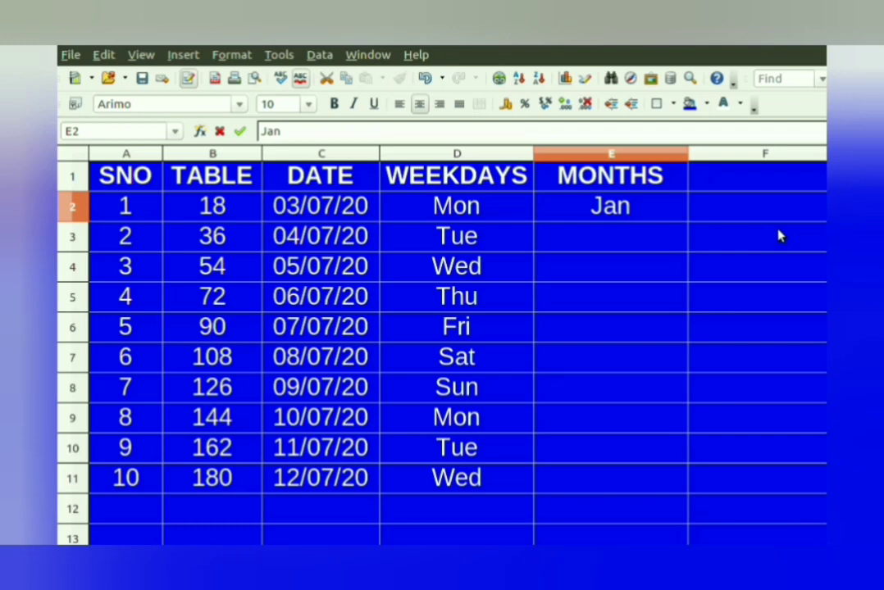
key(Return)
click(648, 215)
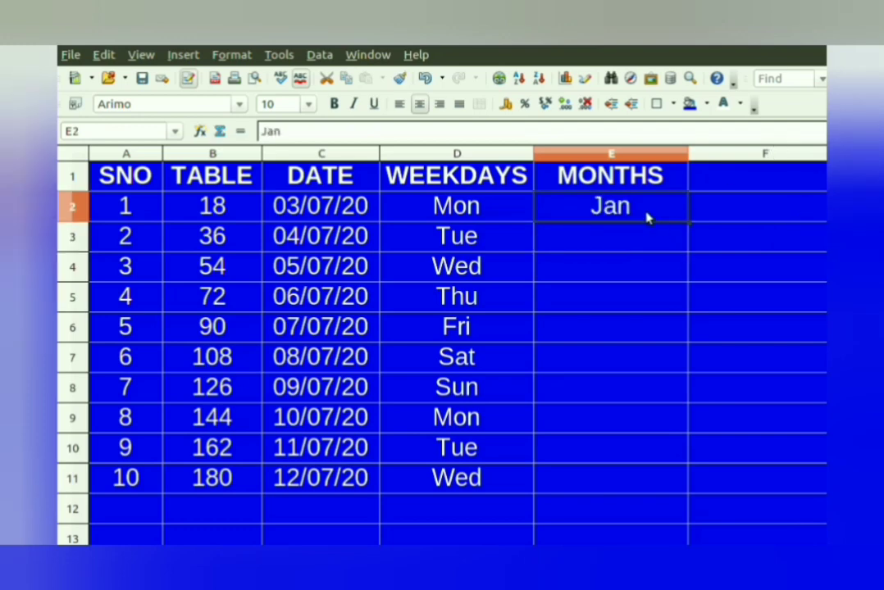
drag(688, 224, 688, 478)
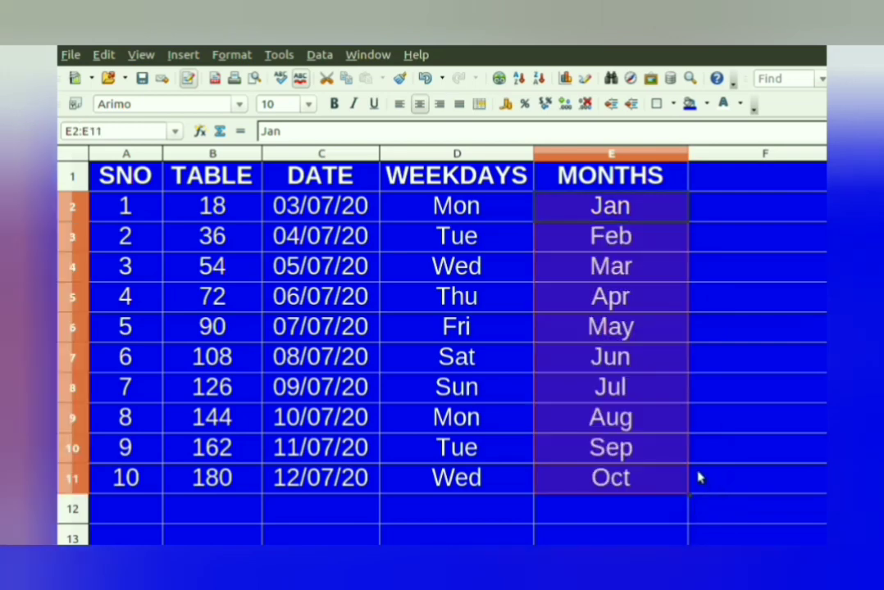
click(762, 297)
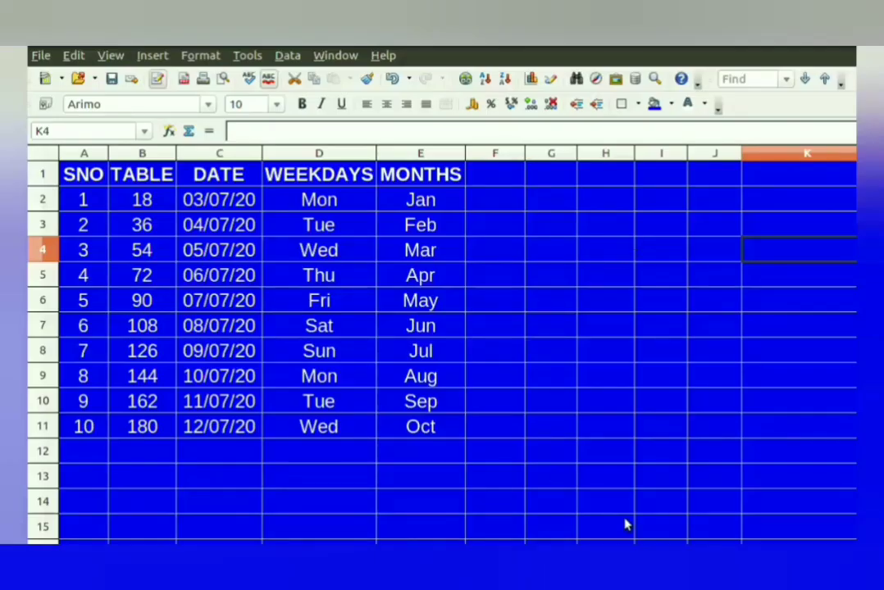
- Enter the starting values 2 in A13 and 4 in B13
click(82, 480)
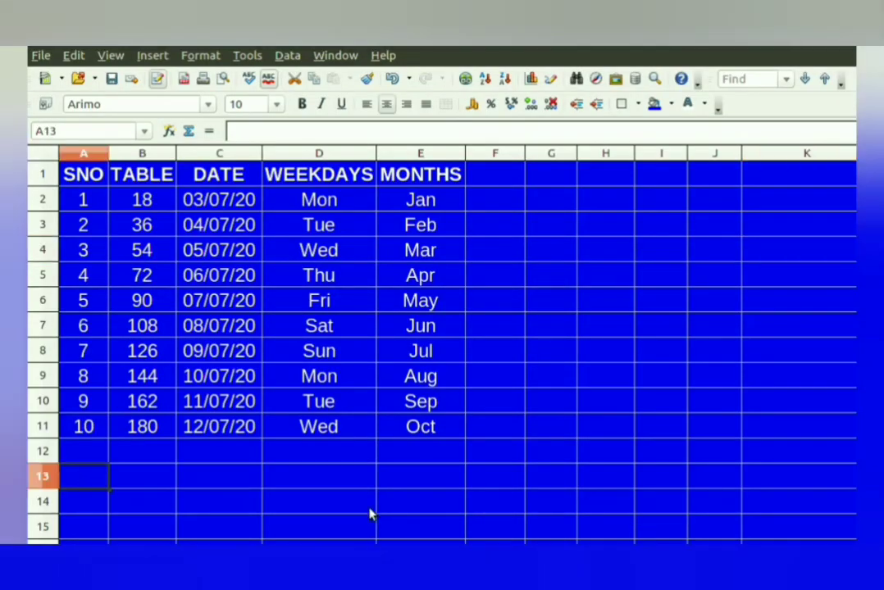
text(2)
key(Return)
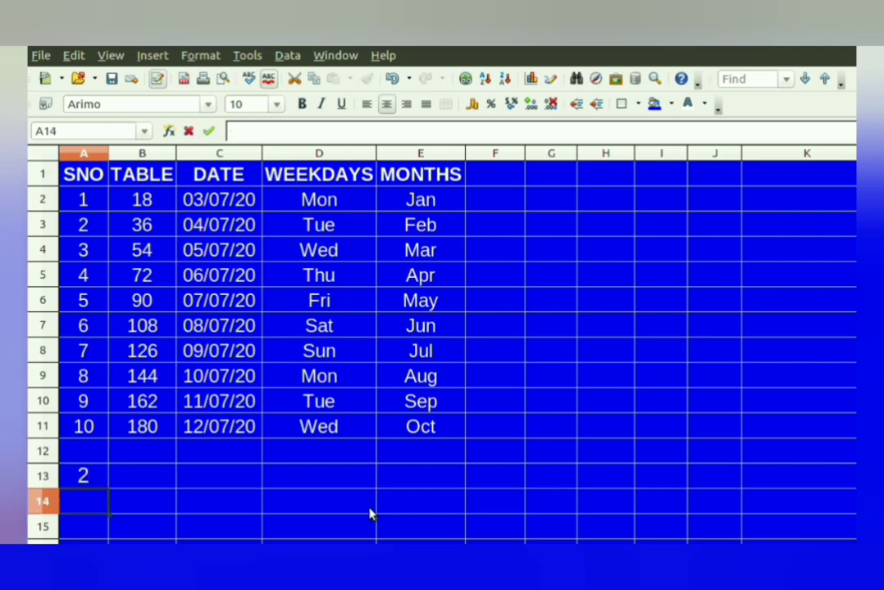
key(Up)
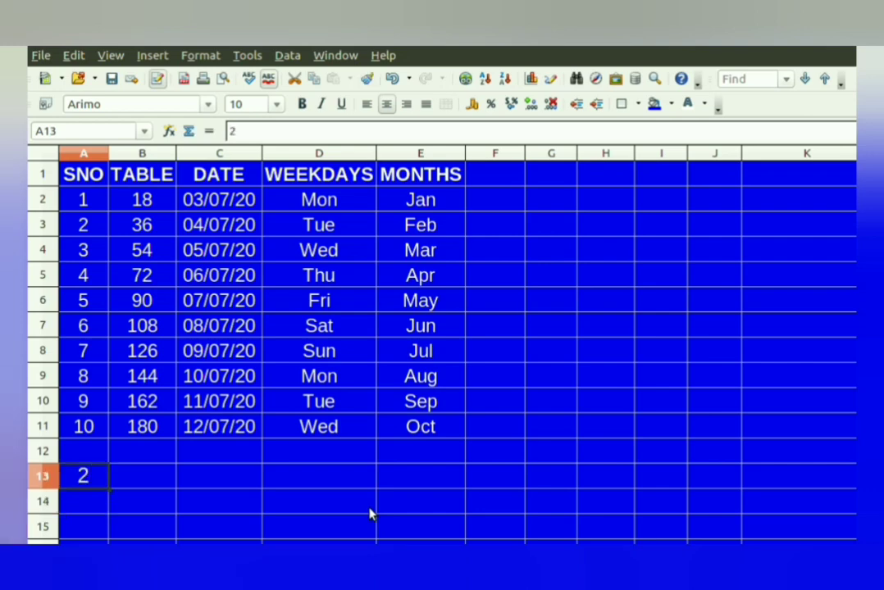
key(Right)
text(4)
key(Tab)
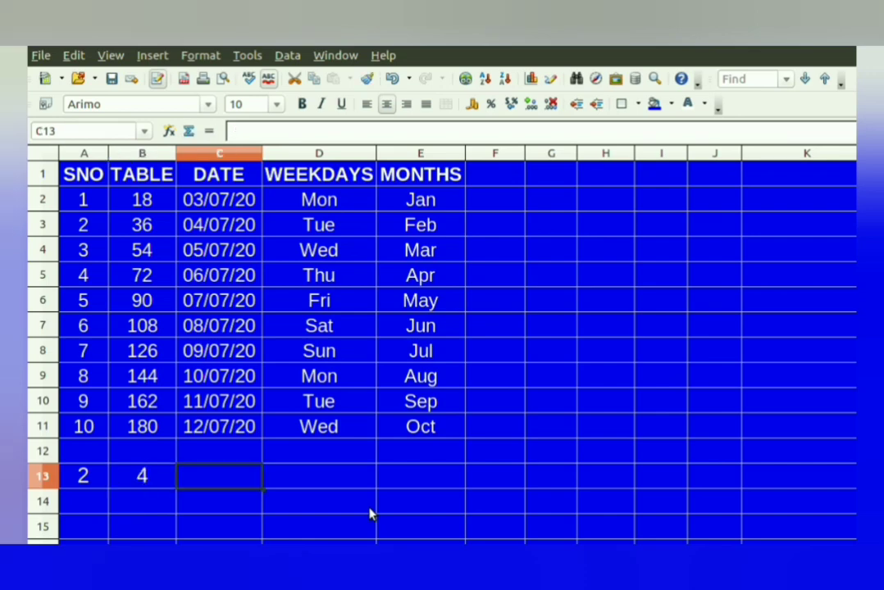
- Extend the A13:B13 number pattern across row 13 to J13, ending with 20
click(82, 476)
drag(104, 476, 125, 476)
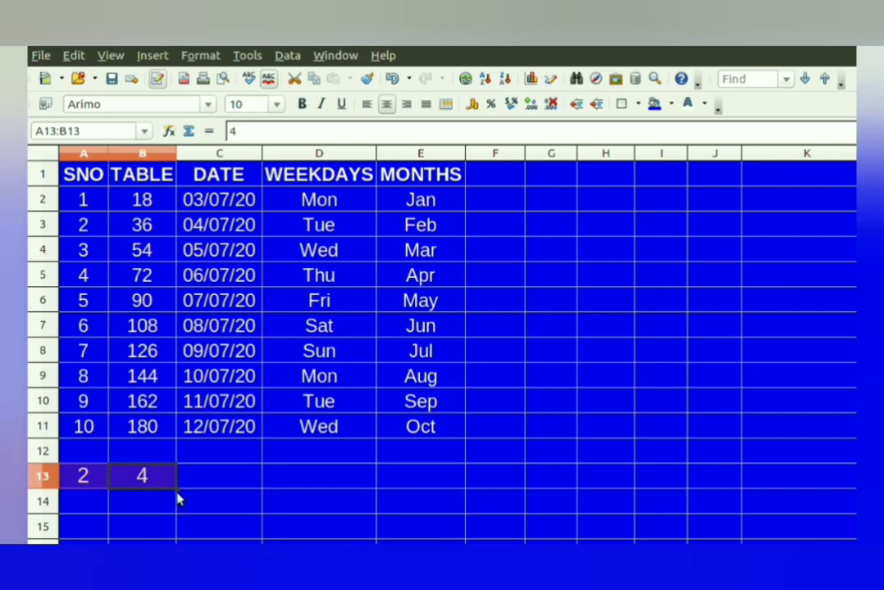
drag(178, 490, 732, 496)
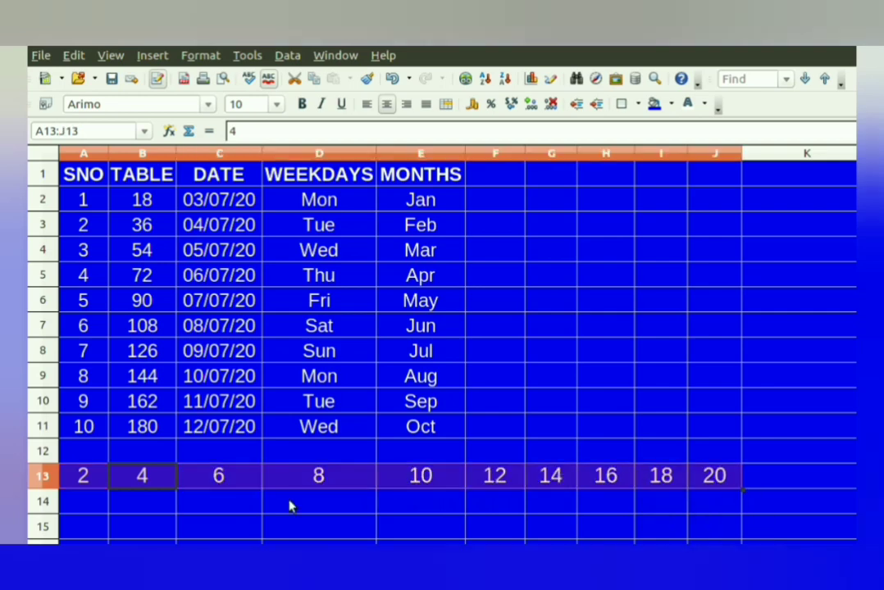
- Enter May in A14 and fill the abbreviated months across row 14 to J14, ending with Feb
click(91, 505)
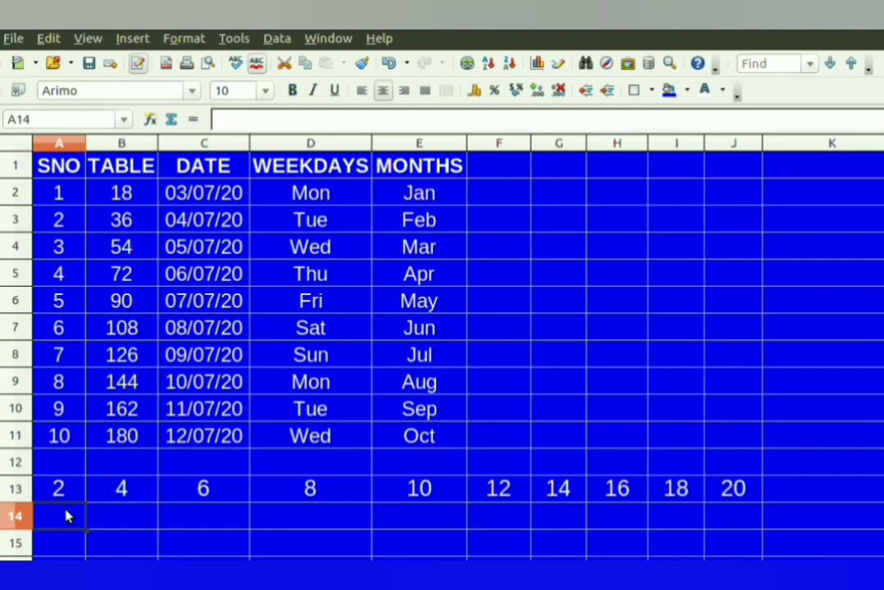
text(May)
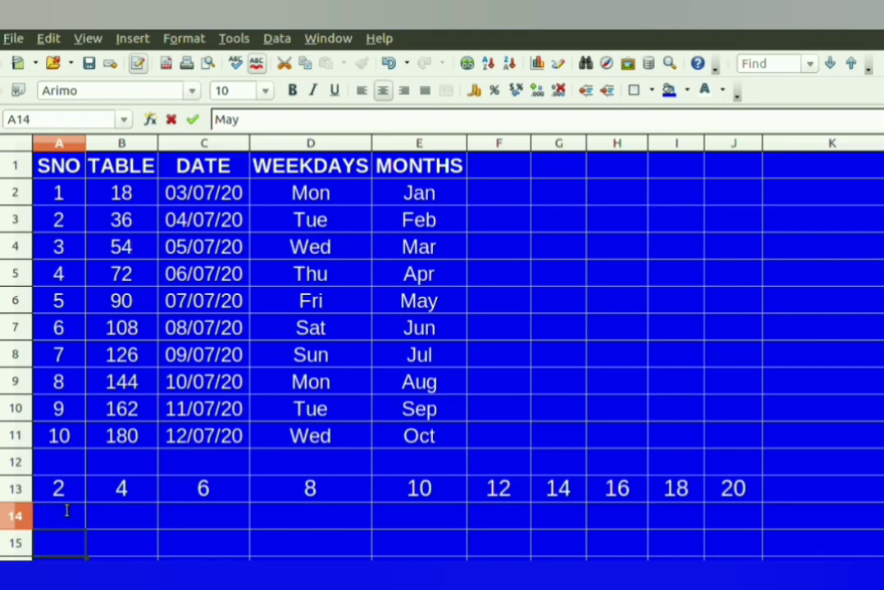
key(Return)
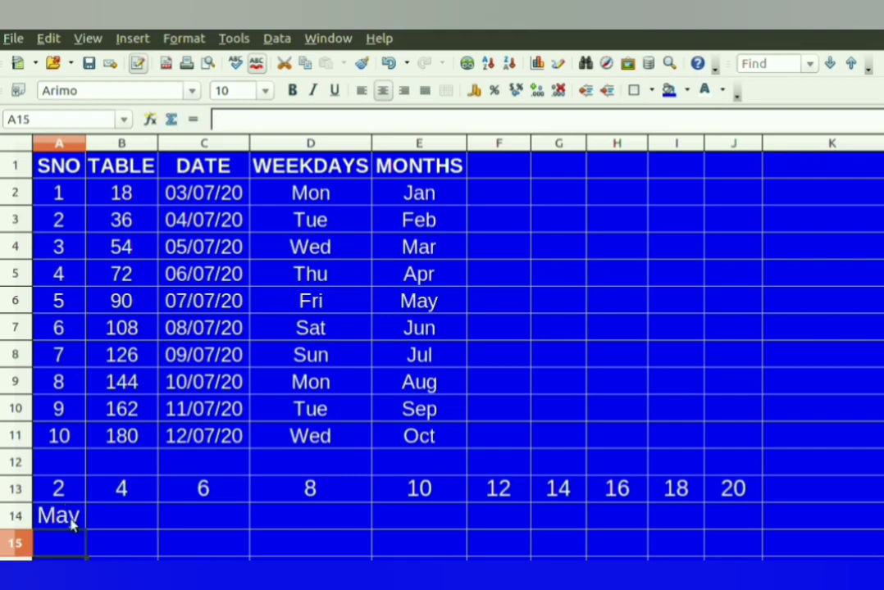
click(71, 519)
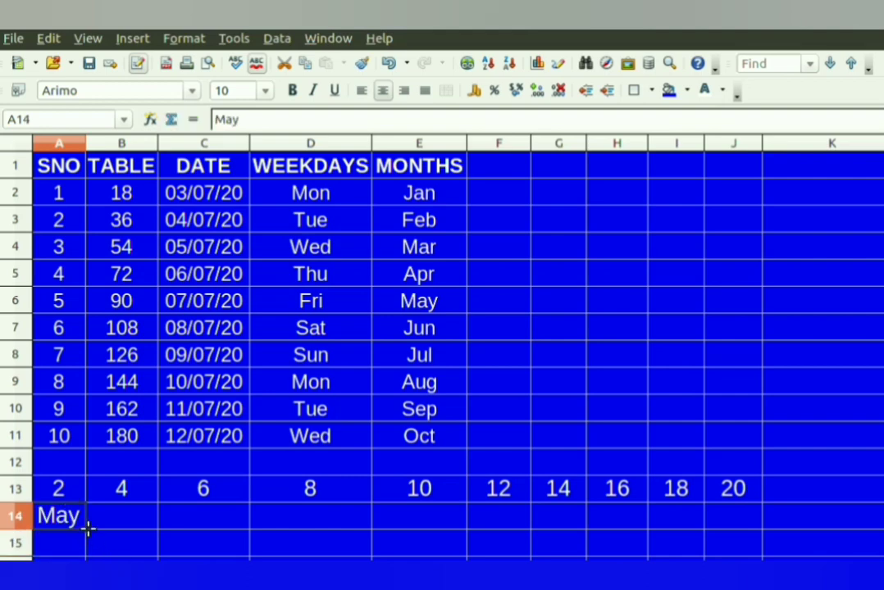
drag(87, 529, 745, 529)
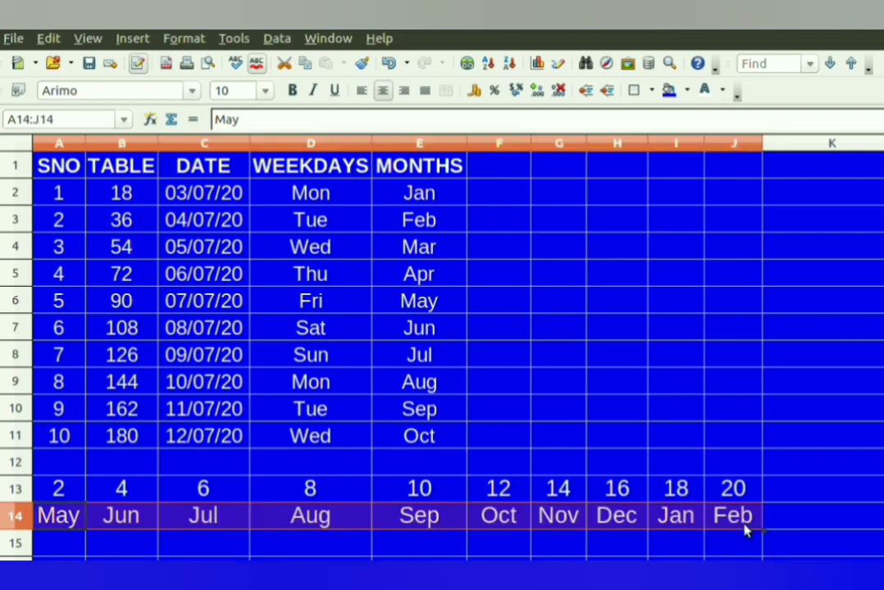
click(870, 385)
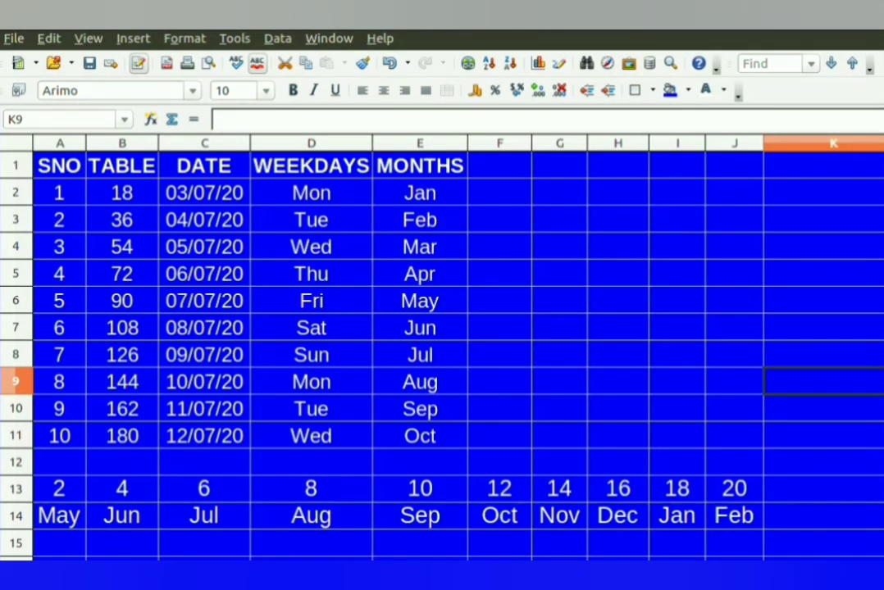
- Fill G2:G11 with a downward linear series, using start value 1001, end value 1010 and increment 1
click(560, 382)
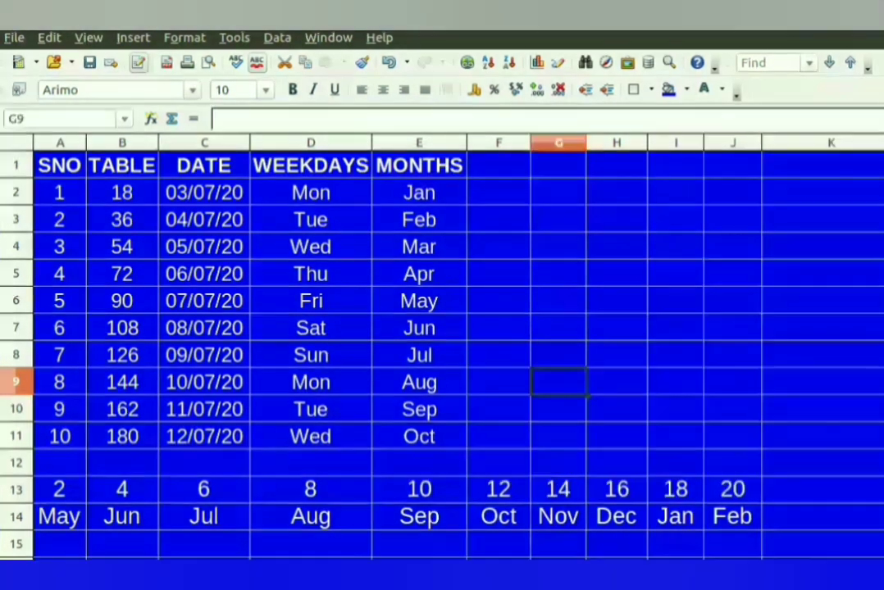
click(562, 193)
drag(562, 193, 568, 424)
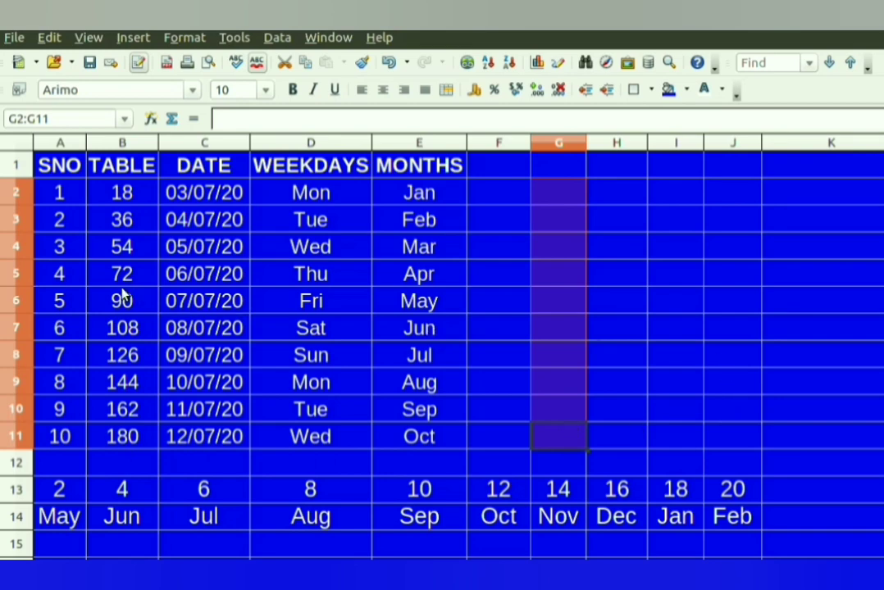
click(49, 37)
mouse_move(74, 293)
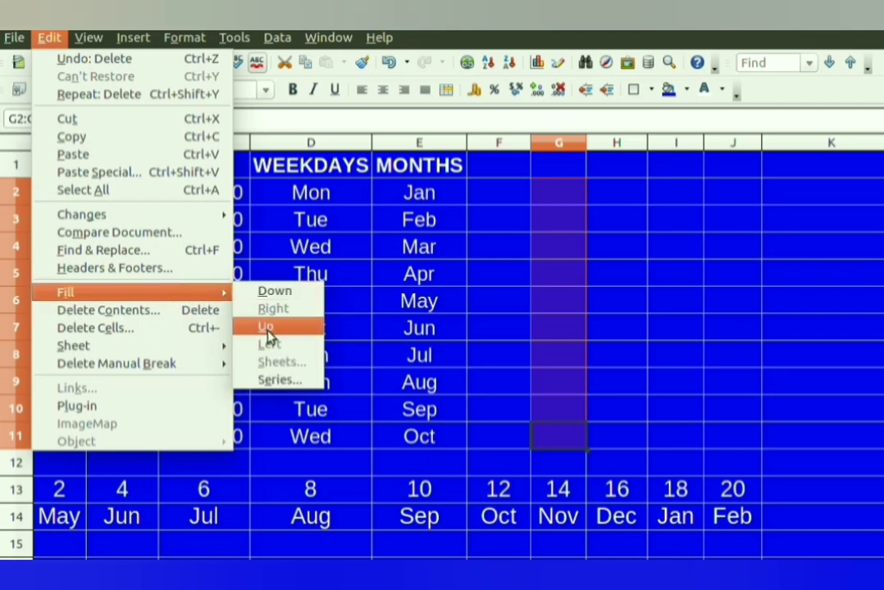
click(279, 382)
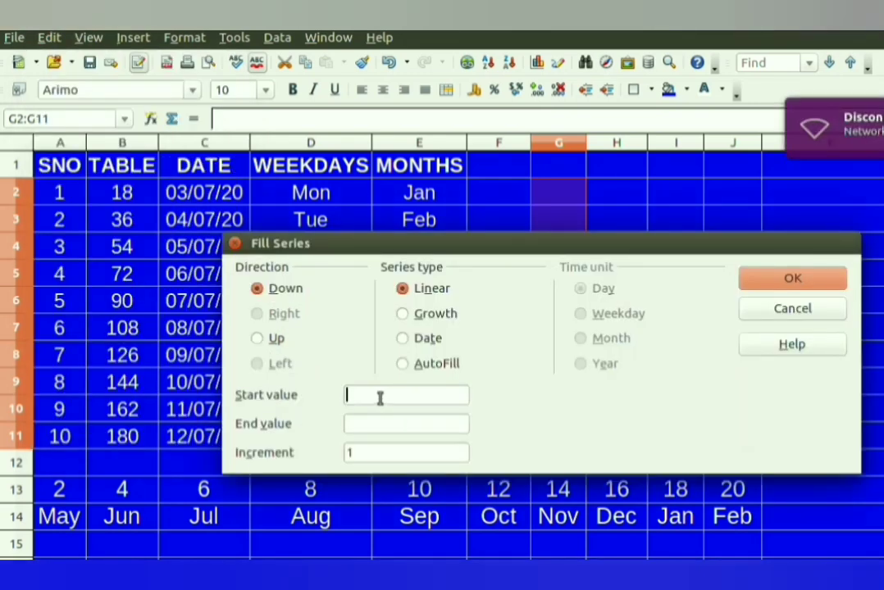
text(1001)
click(364, 424)
text(1010)
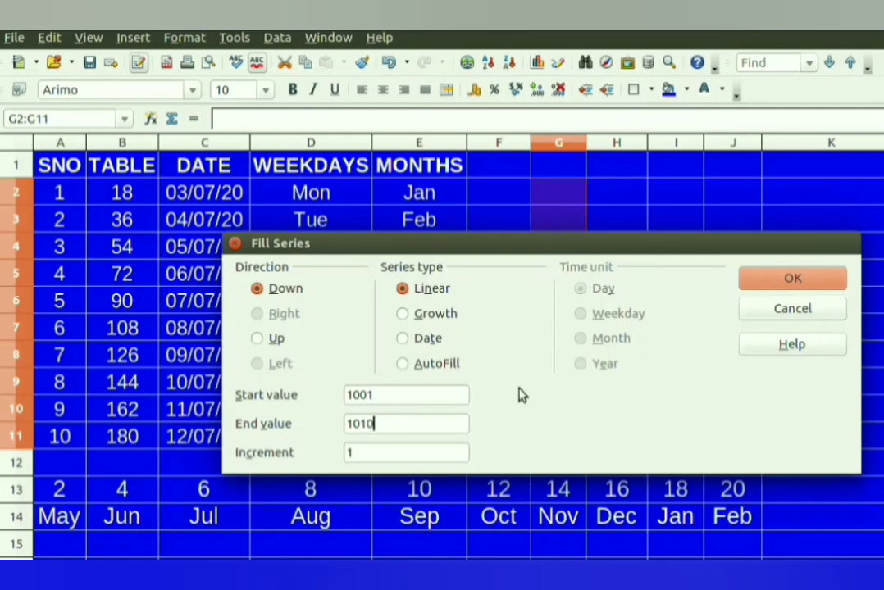
click(768, 285)
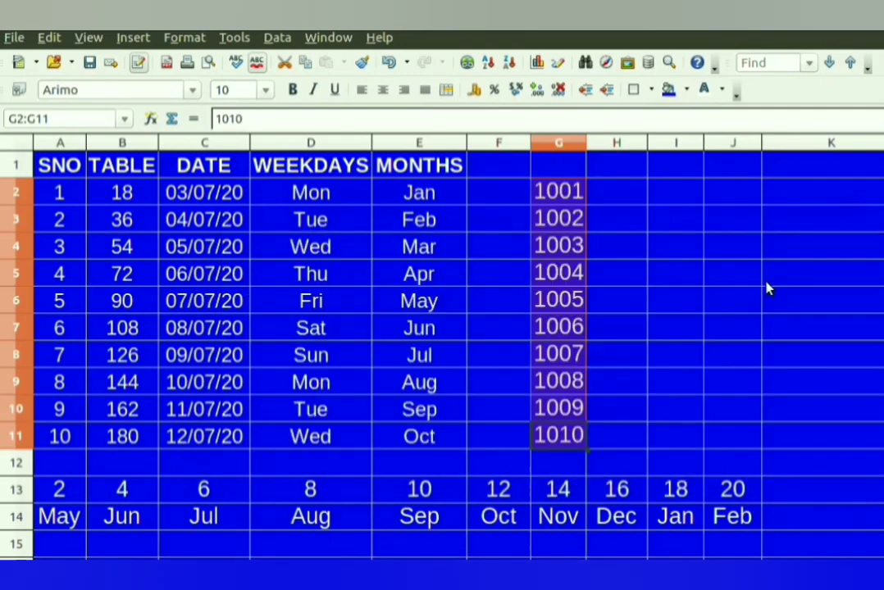
click(617, 301)
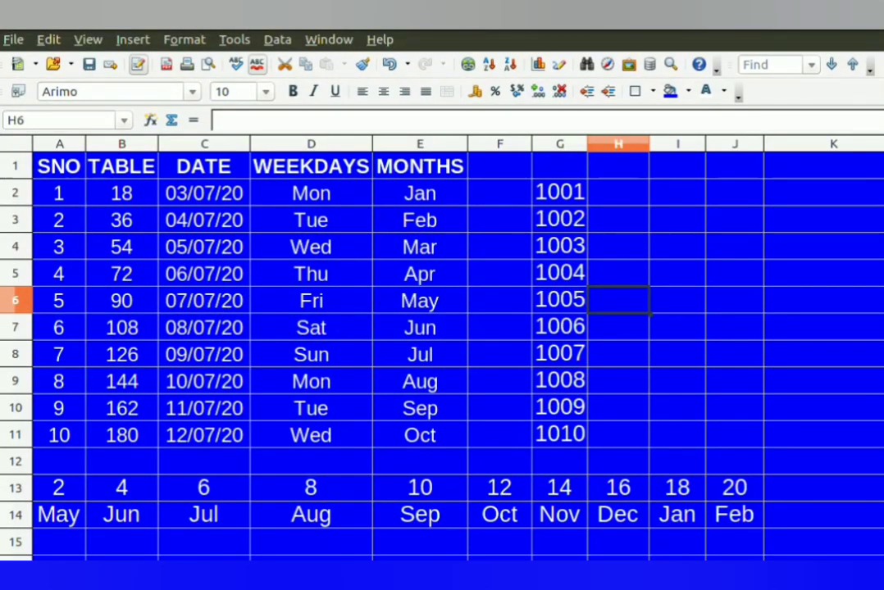